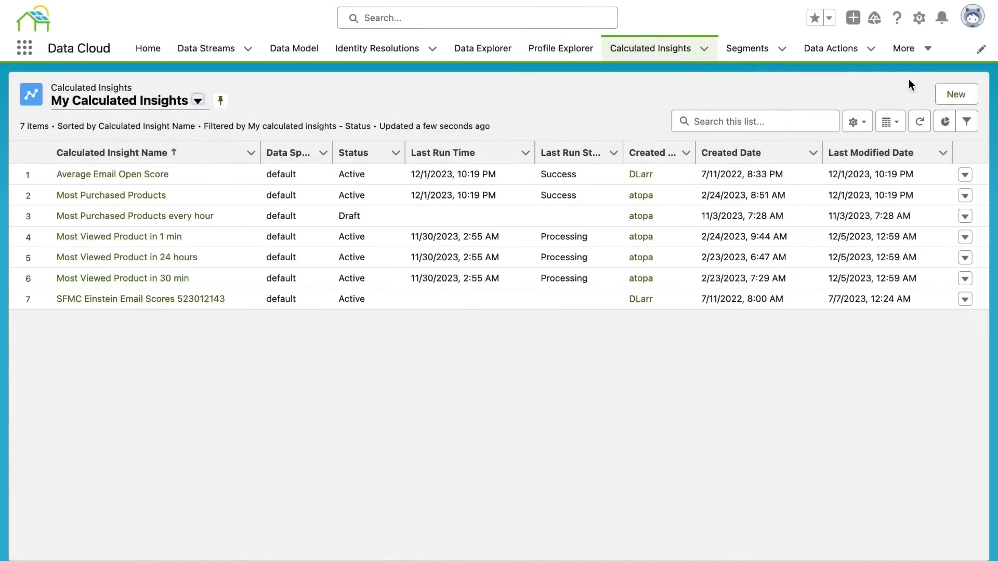
- Begin a new calculated insight for the default data space using the Create with Builder option
left_click(958, 97)
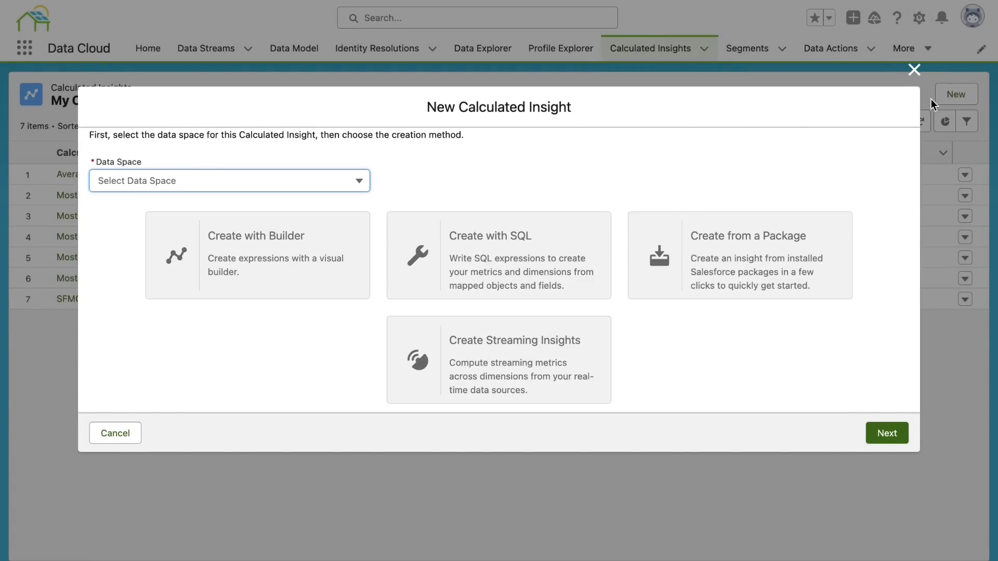
left_click(357, 182)
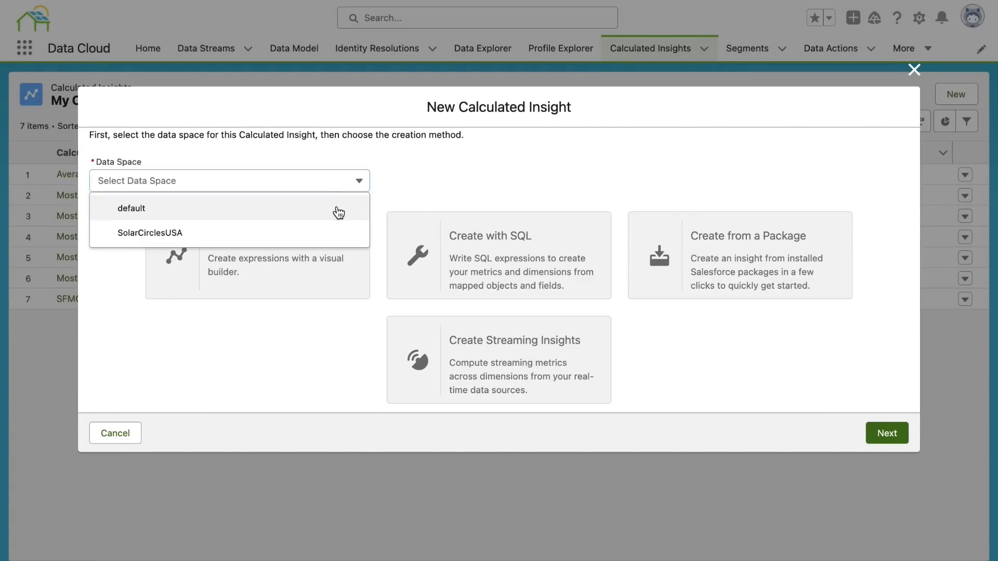
left_click(337, 208)
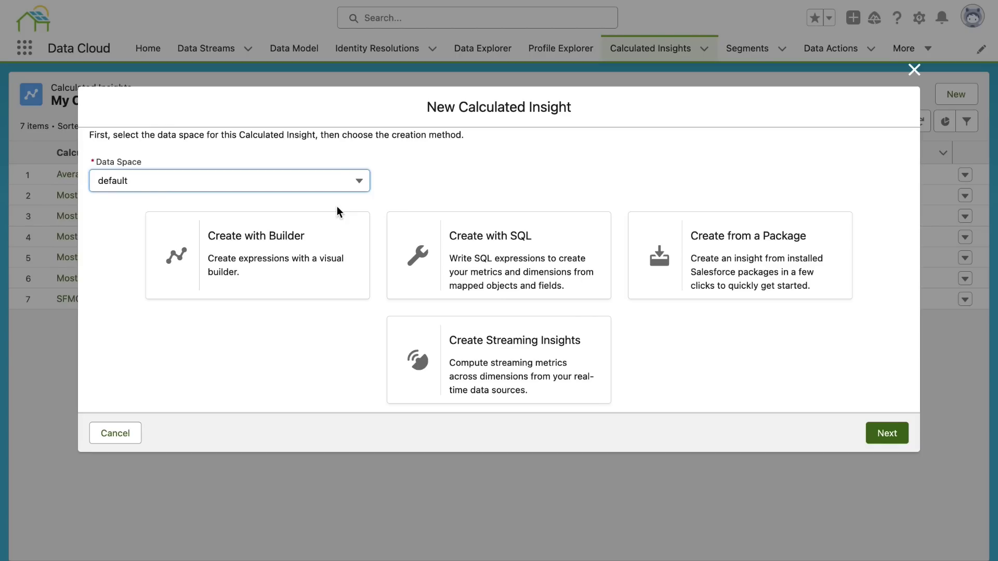
left_click(329, 246)
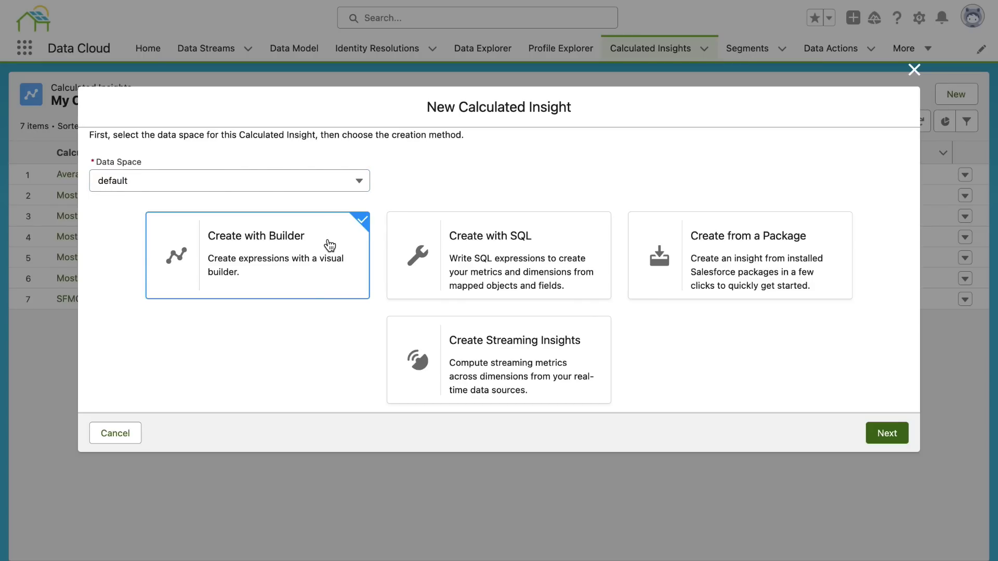
left_click(888, 433)
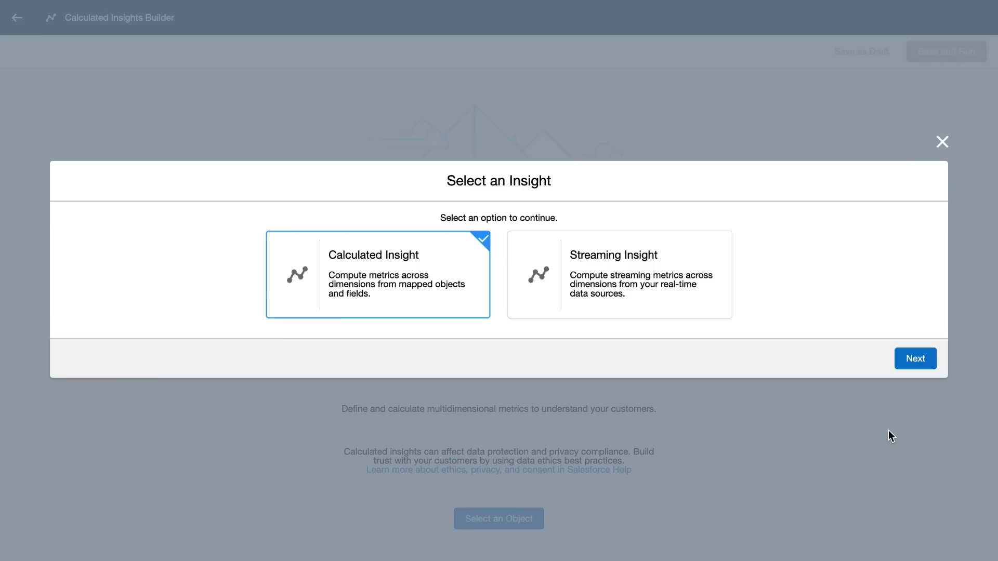
- Choose Calculated Insight and load Solar Panel-performance_summary as the input object, showing its fields
left_click(911, 359)
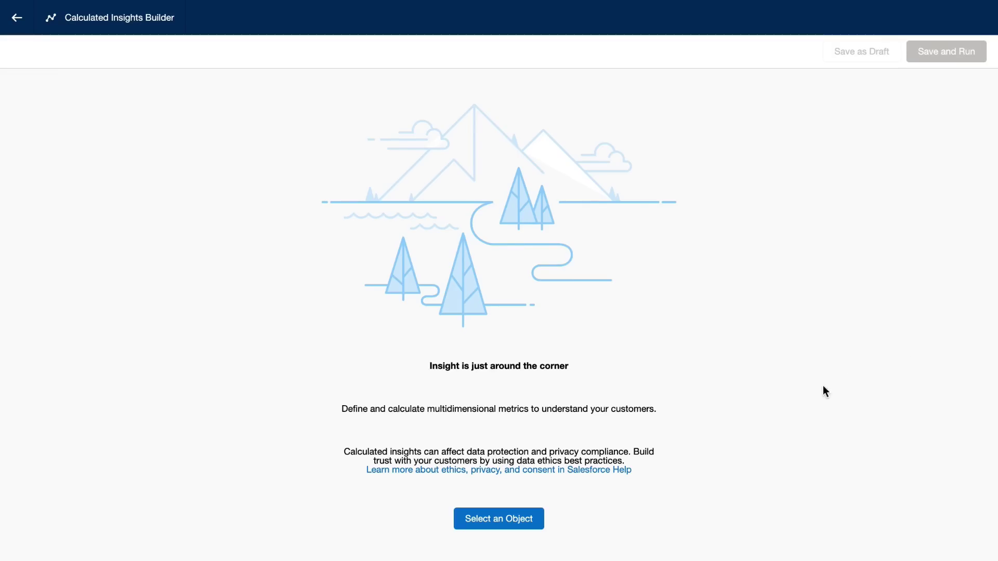
left_click(521, 517)
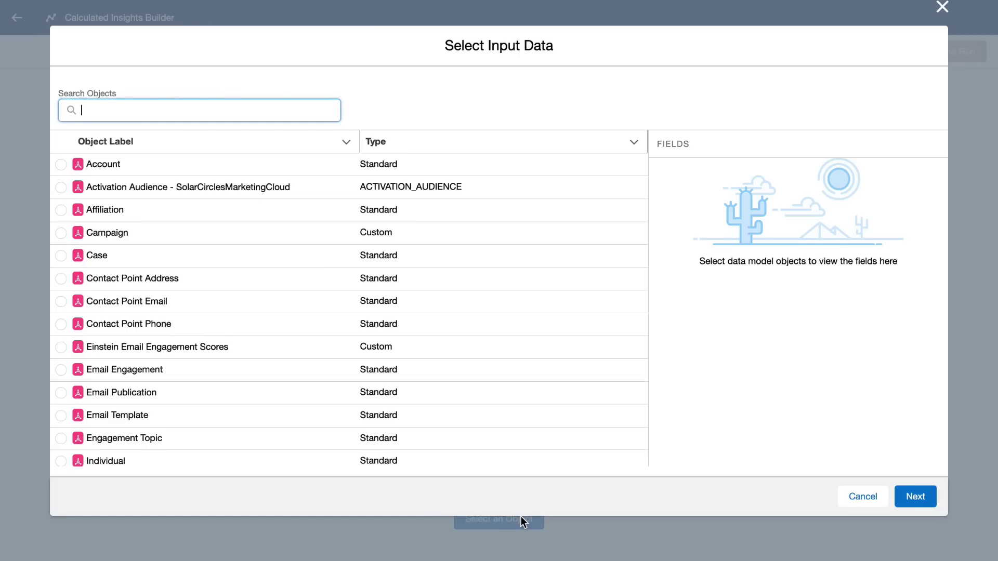
type("perfo")
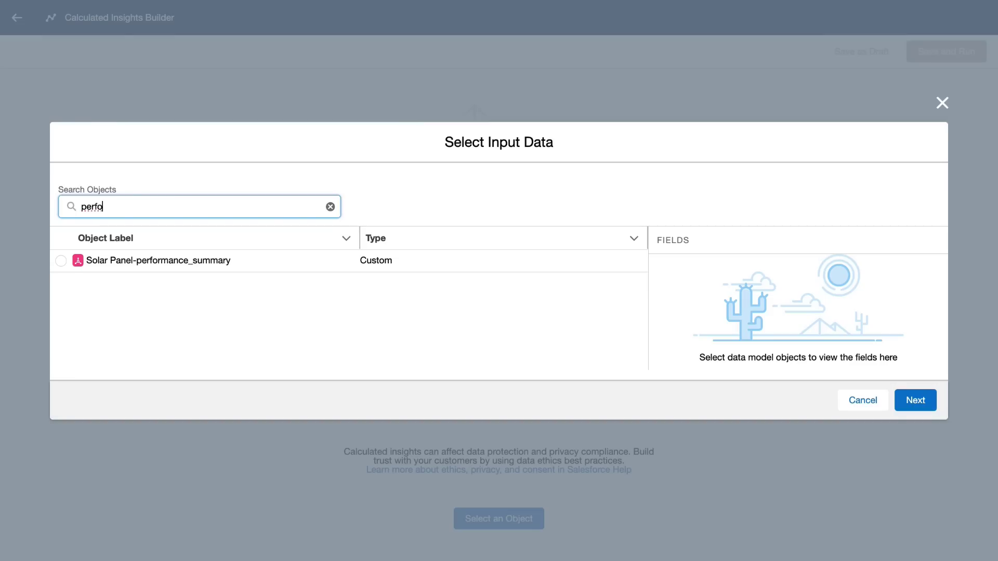
left_click(61, 260)
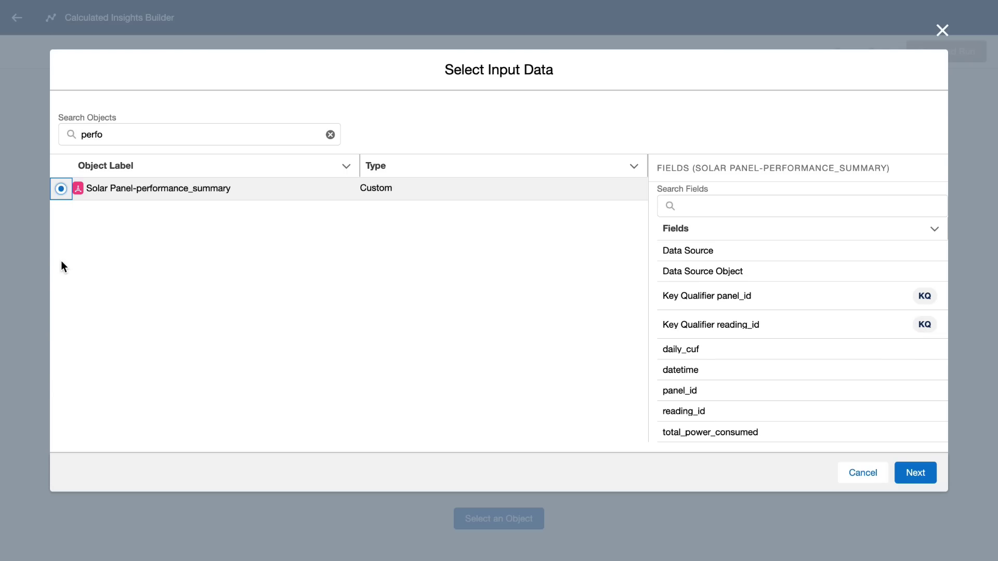
left_click(912, 474)
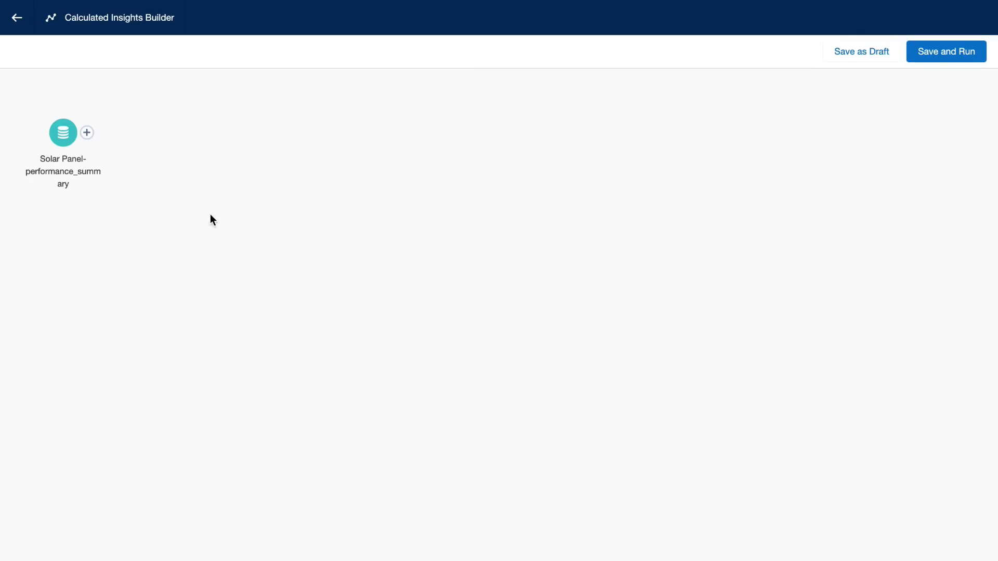
left_click(58, 141)
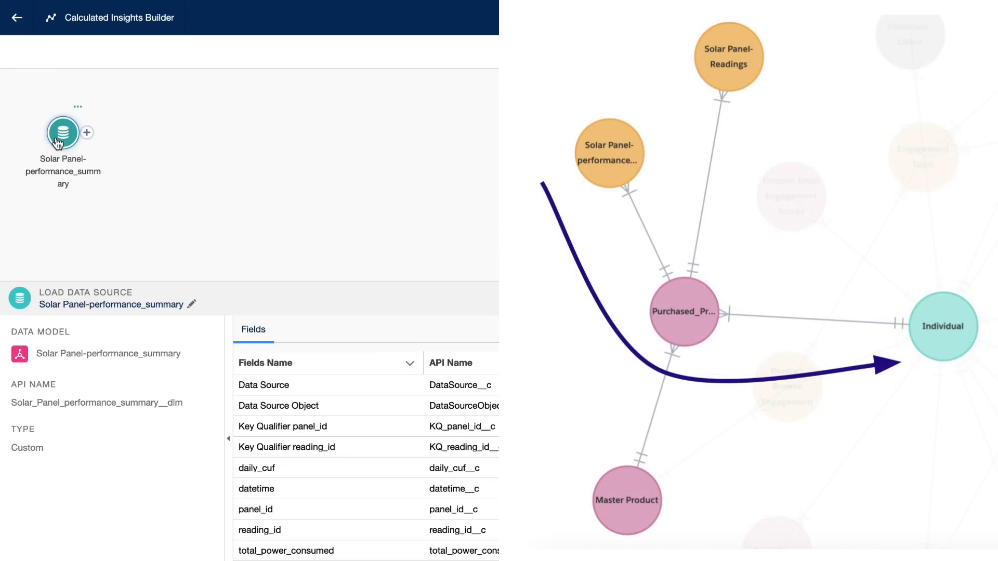
- Add a Join node linking the solar panel summary to Purchased_Product_00D8Z000001rteH
left_click(87, 133)
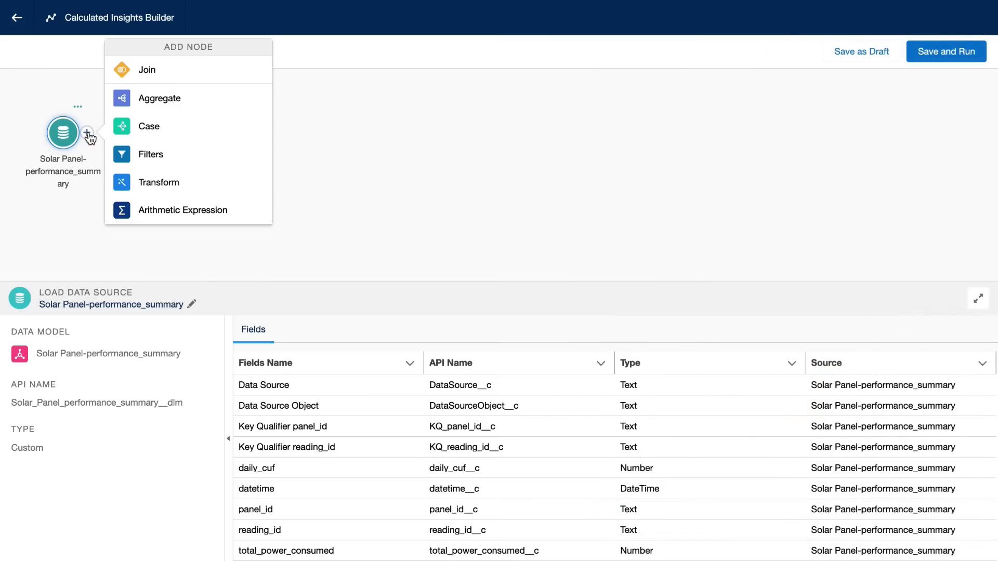
left_click(149, 70)
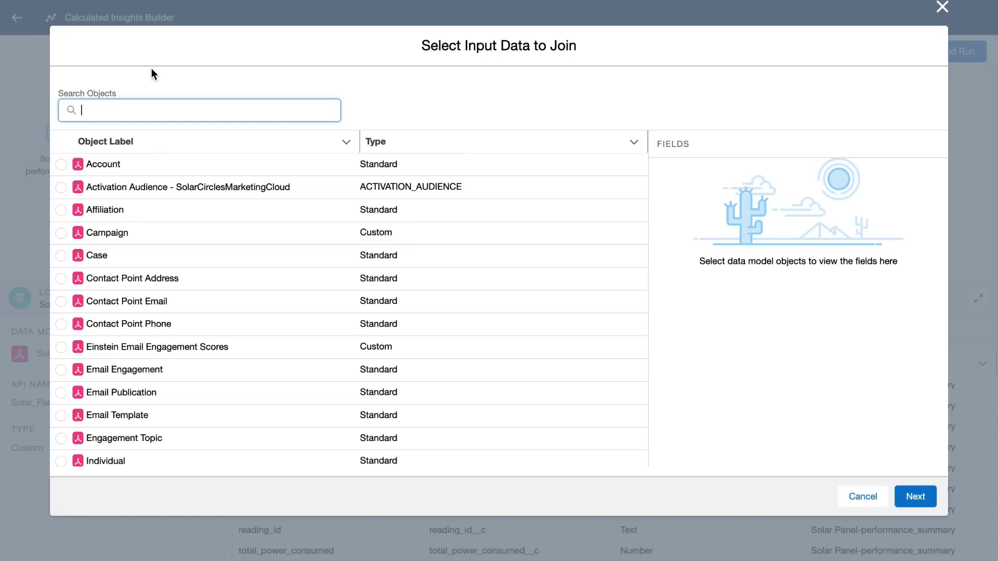
type("purc")
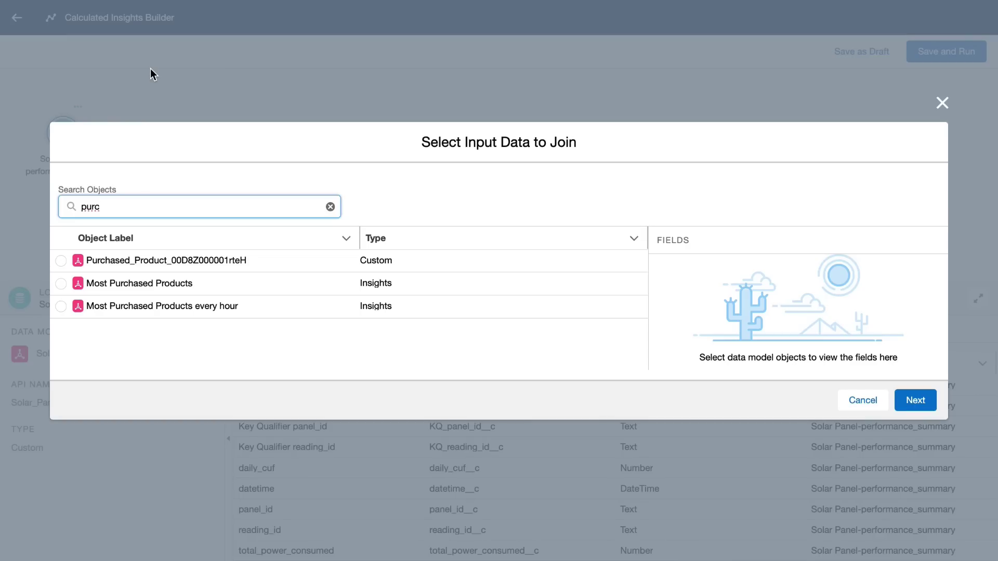
left_click(61, 260)
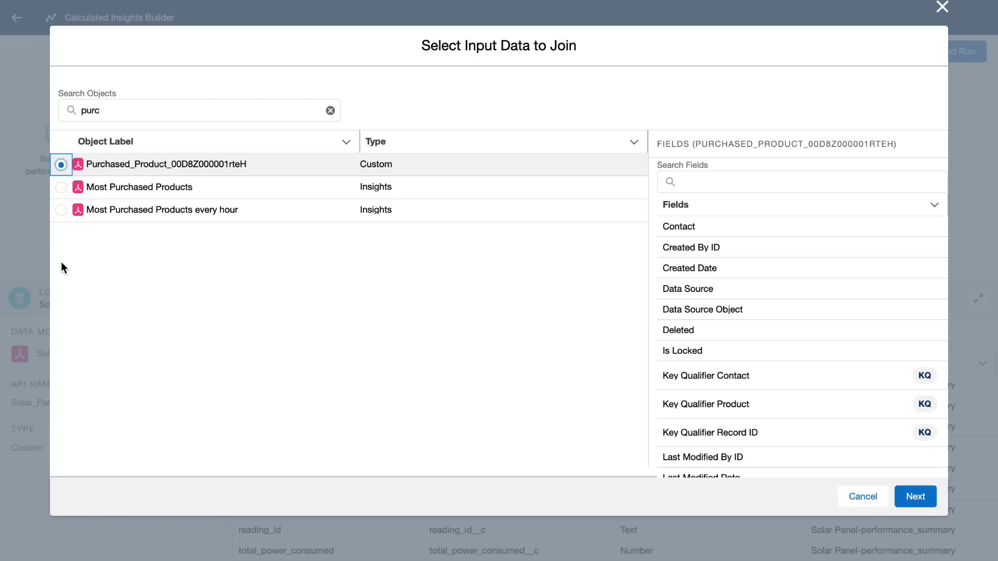
left_click(908, 497)
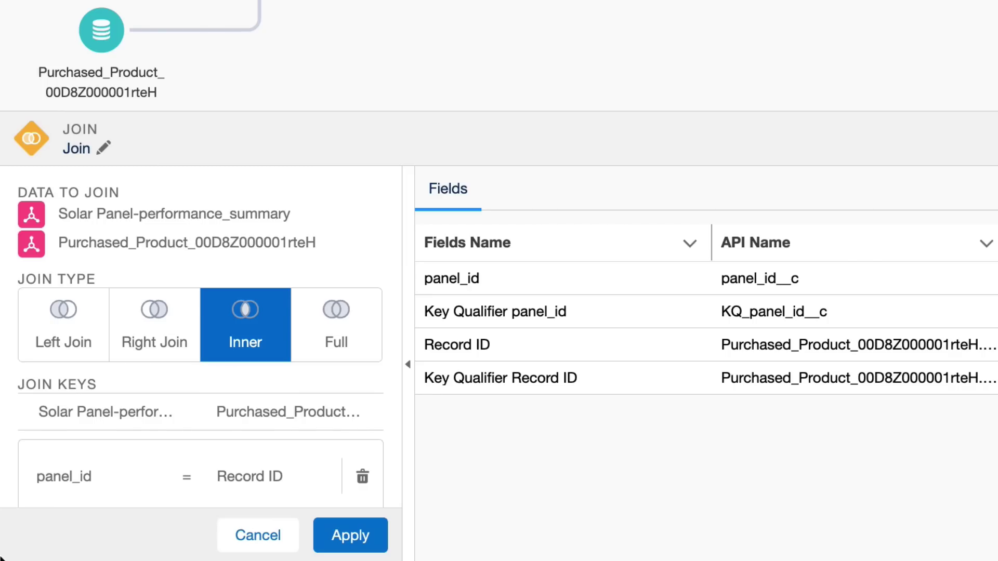
scroll(11, 486, "down", 3)
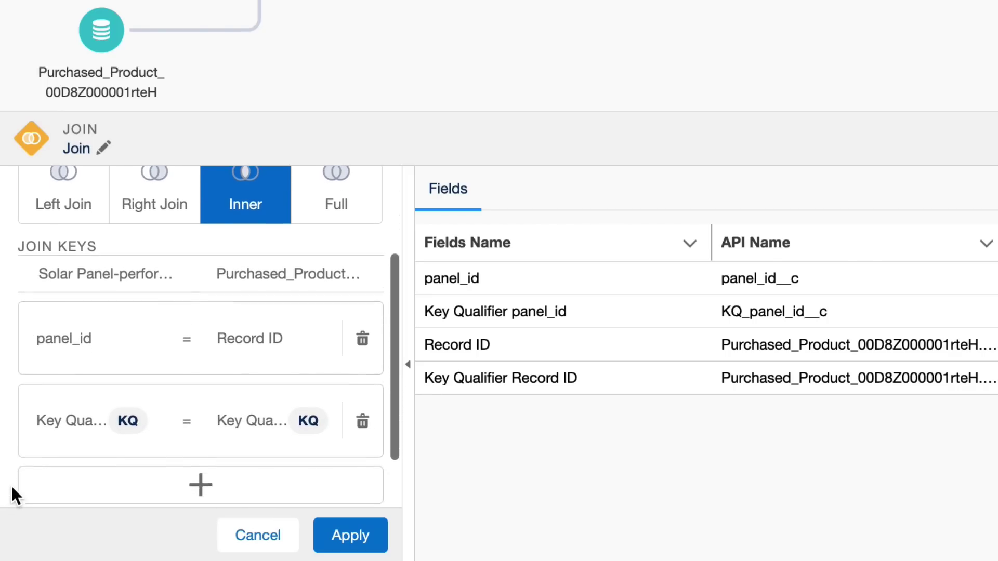
scroll(12, 485, "down", 1)
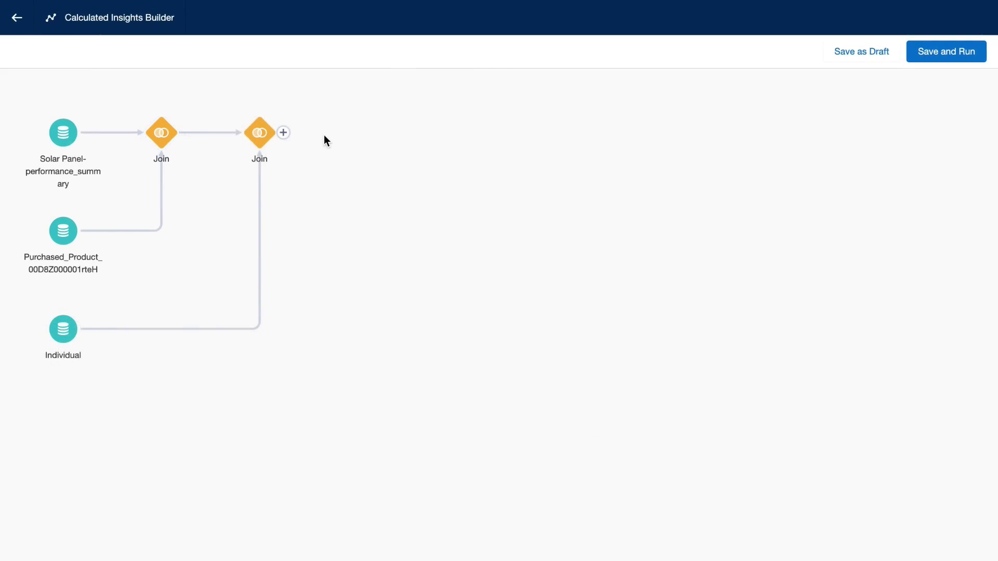
- Add an Aggregate step with a Sum of total_power_consumed measure named Total Power Consumed
left_click(283, 133)
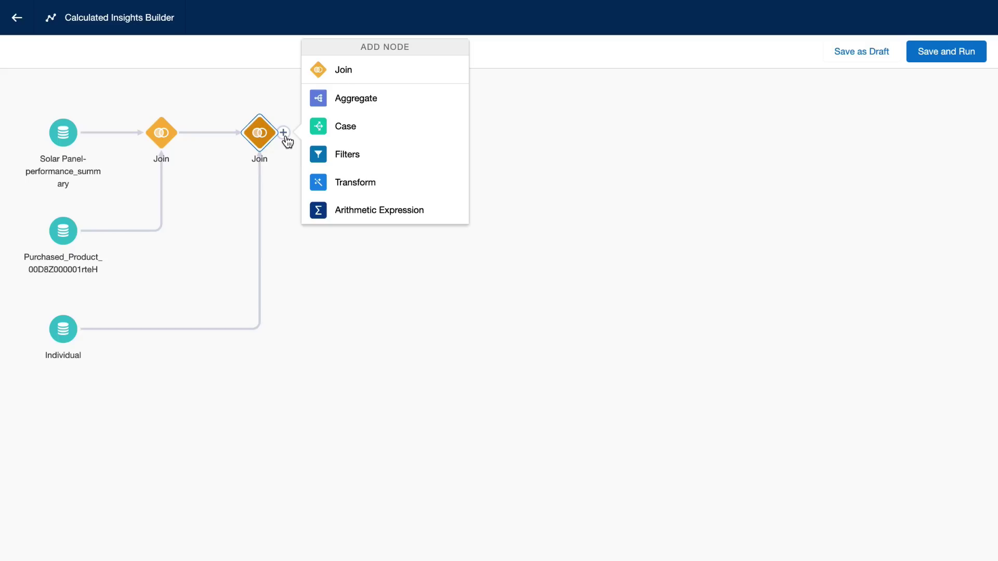
left_click(391, 101)
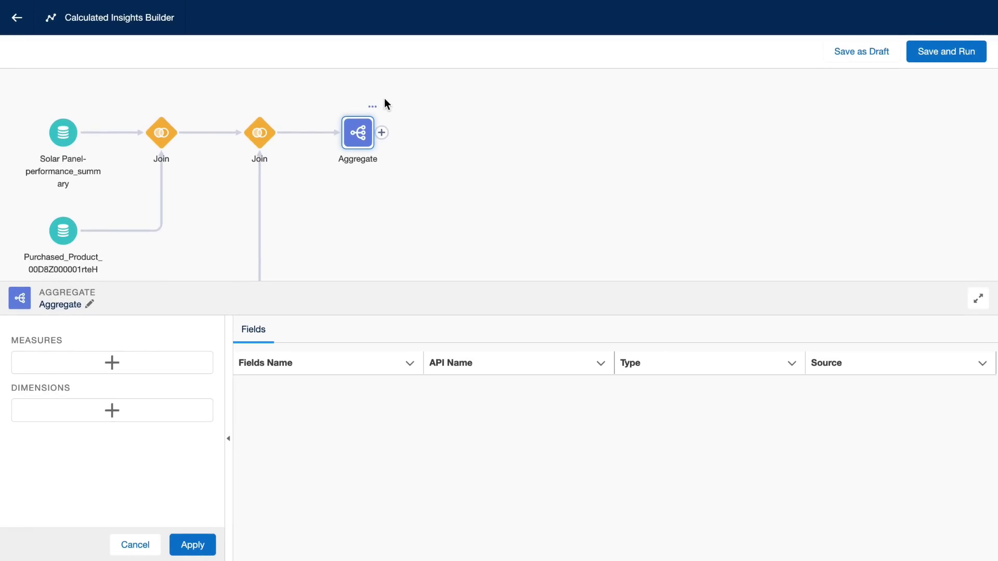
left_click(134, 371)
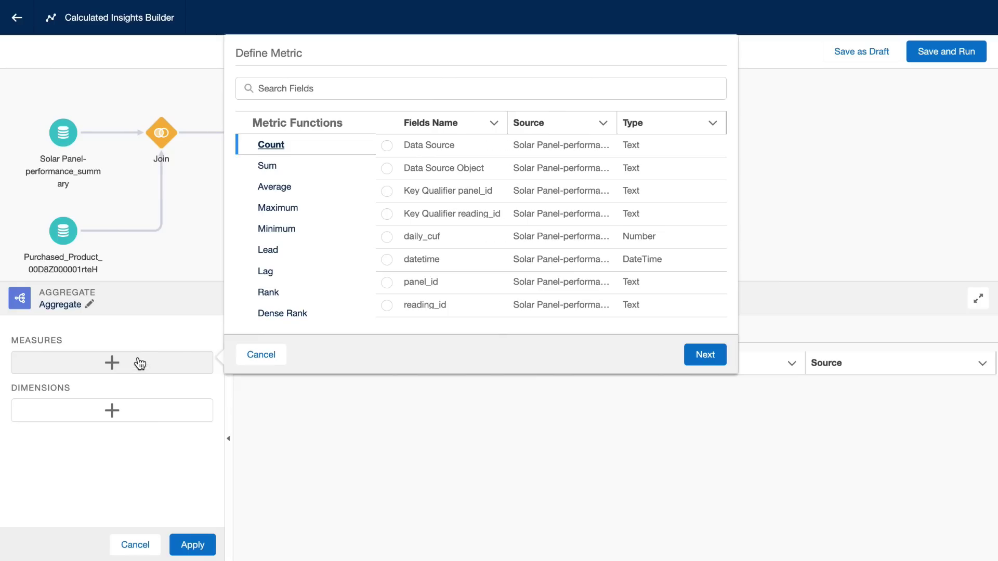
left_click(274, 172)
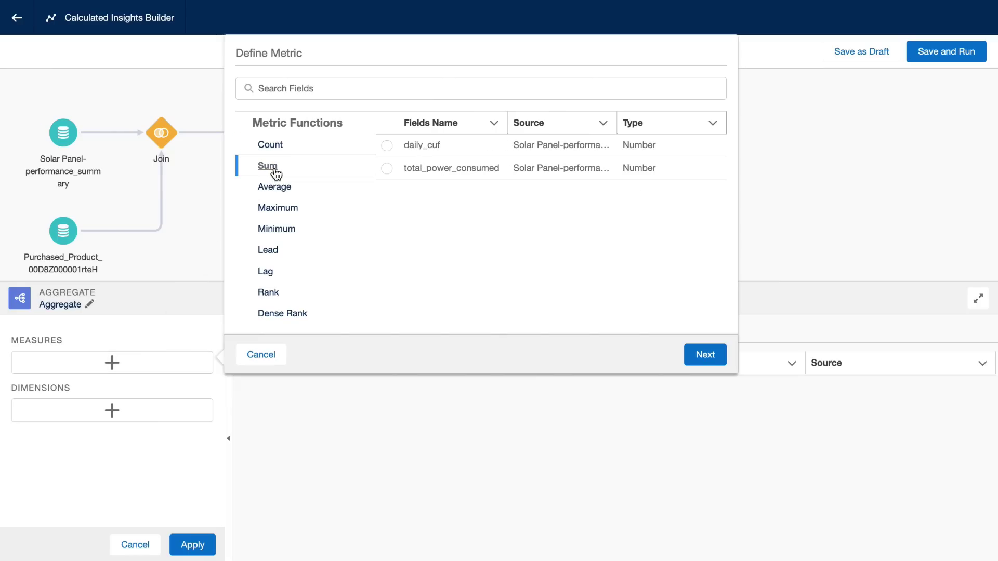
left_click(388, 169)
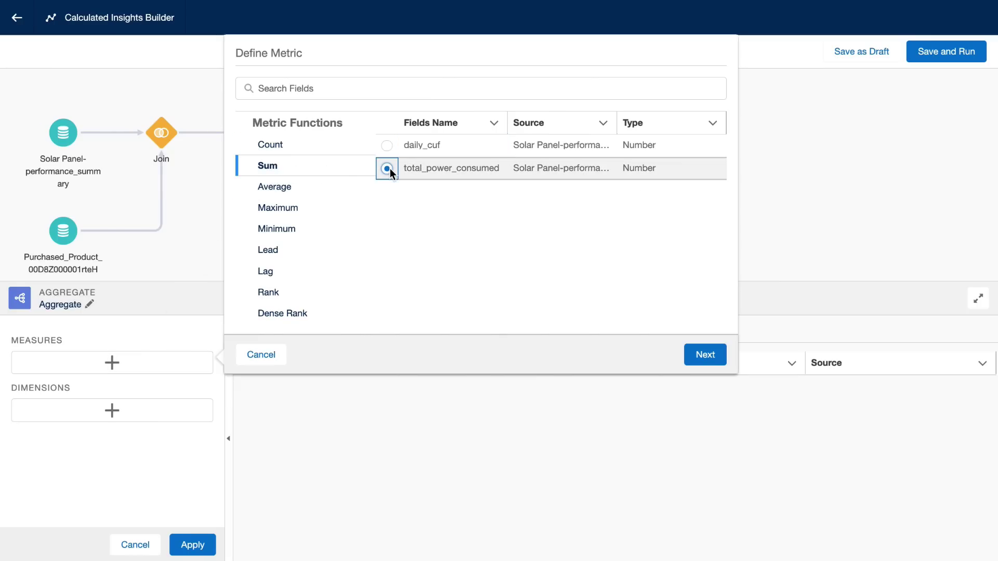
left_click(724, 357)
type("Total Power Consumed")
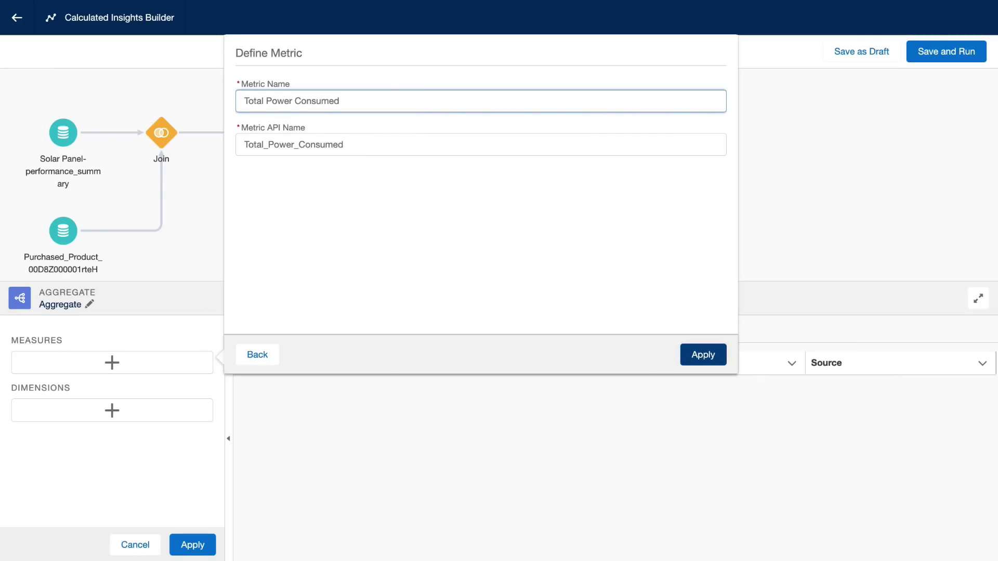
left_click(697, 355)
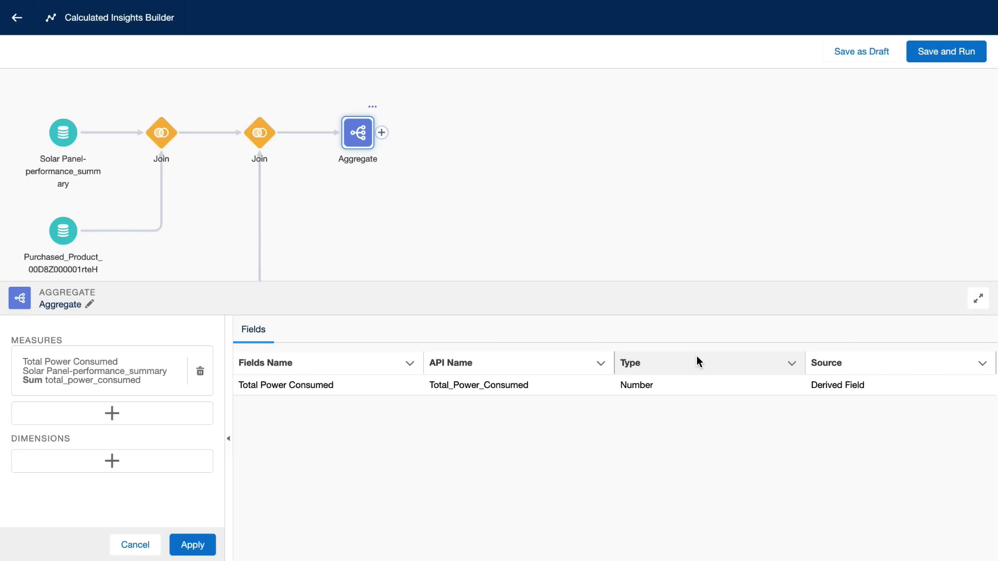
- Add Individual Id as the aggregate's grouping dimension
left_click(191, 464)
type("ind")
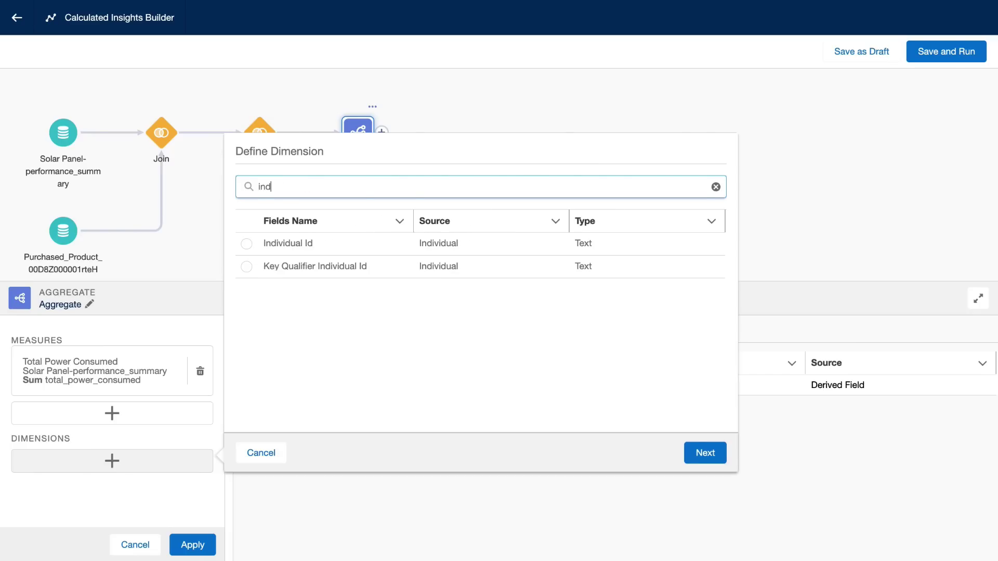
left_click(247, 243)
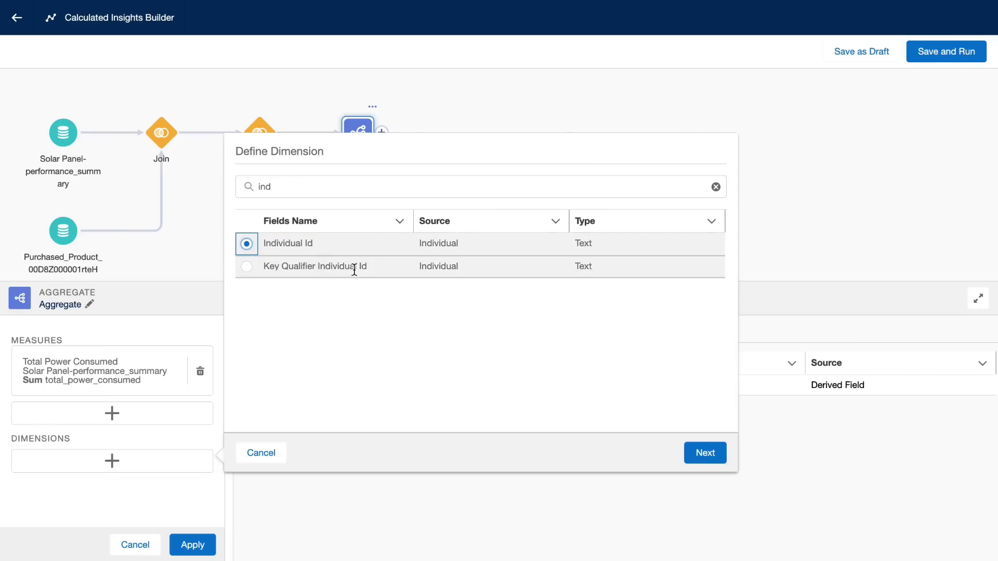
left_click(703, 452)
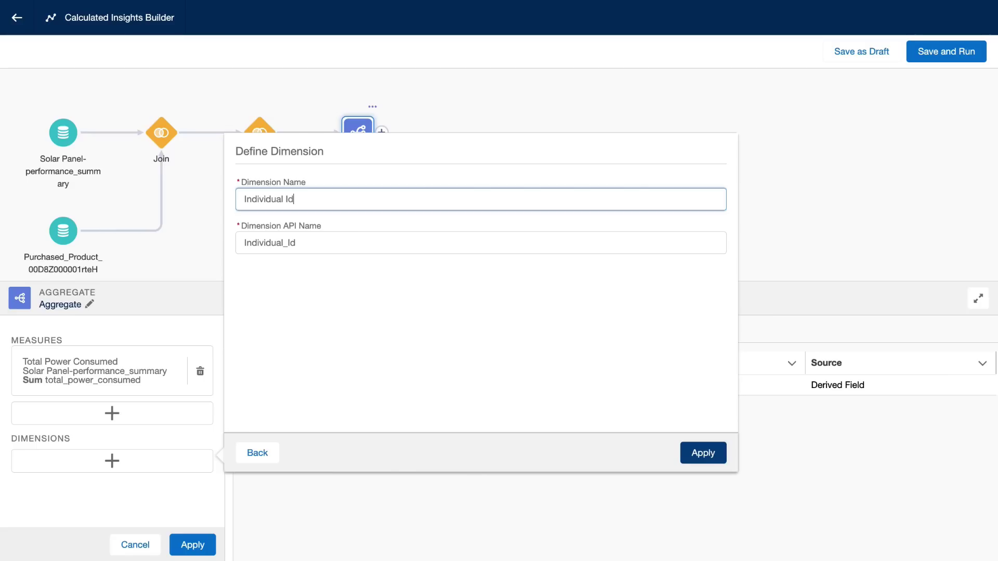
left_click(702, 452)
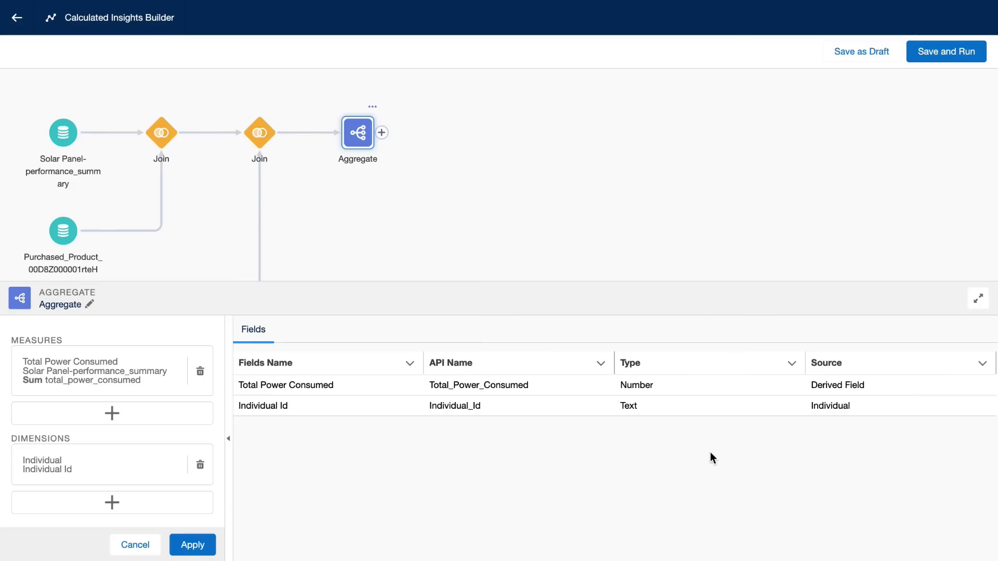
- Save the insight as Total Power Consumption and enable it on an Every 12 Hours schedule
left_click(954, 50)
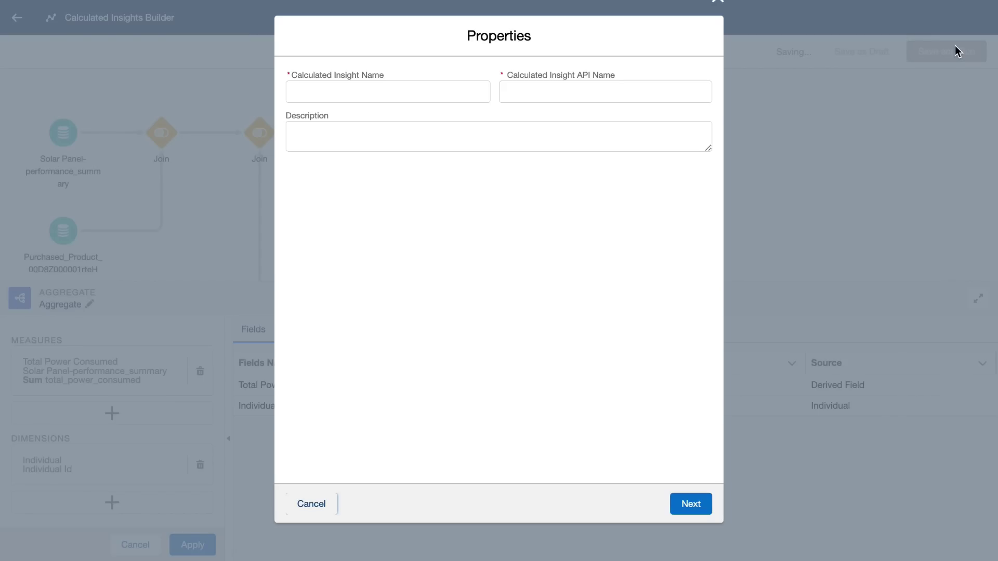
left_click(461, 92)
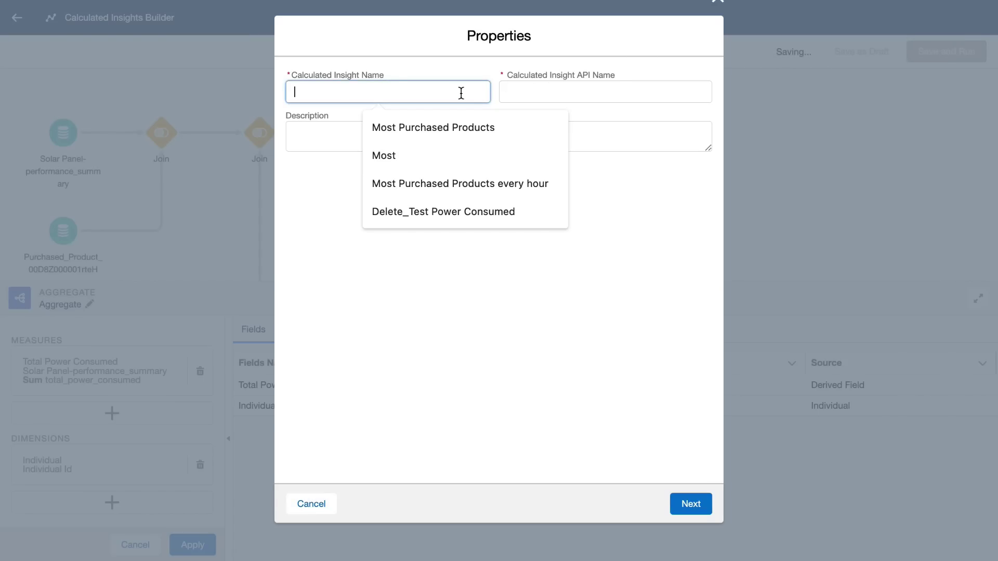
type("Total Power Consumption")
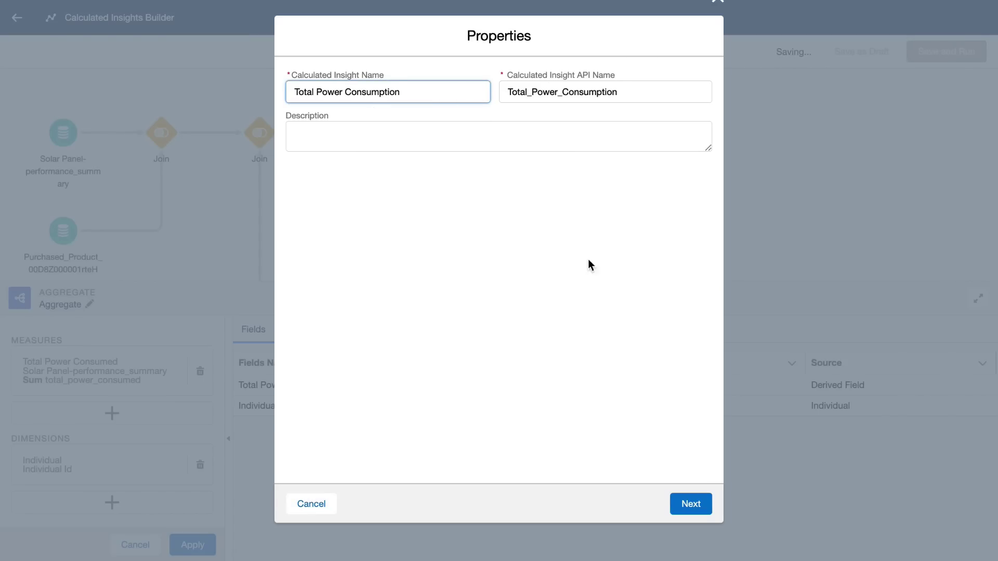
left_click(702, 504)
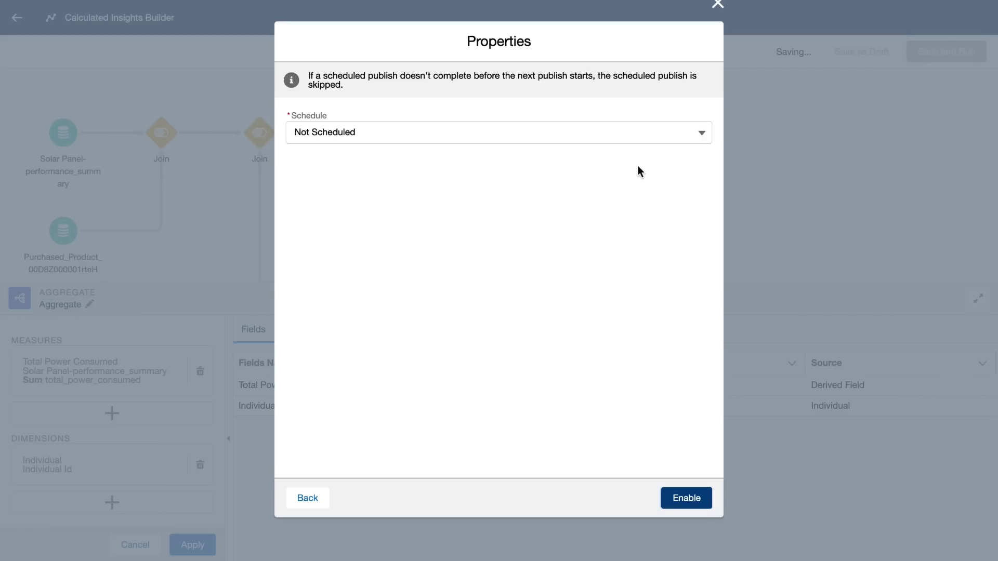
left_click(637, 139)
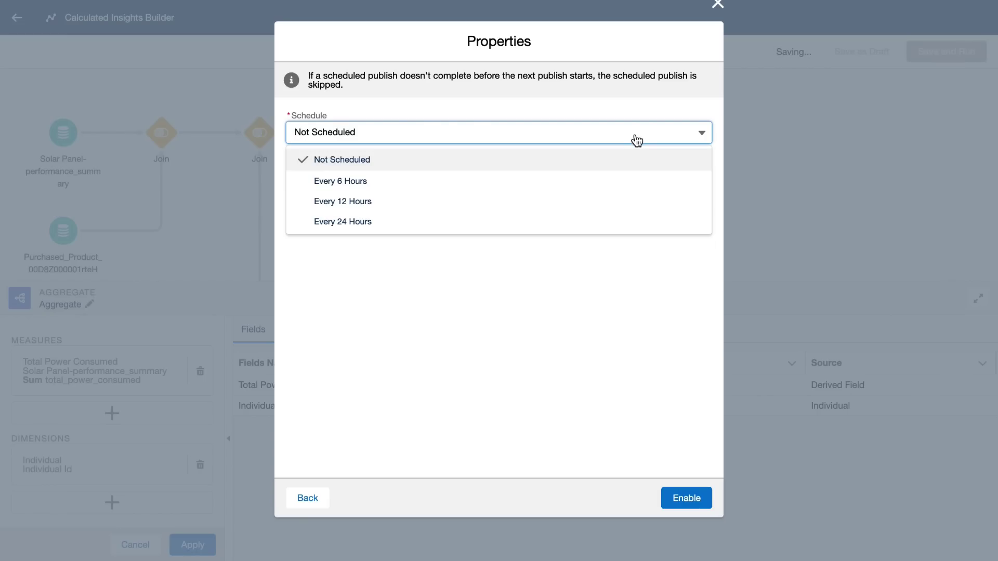
left_click(633, 203)
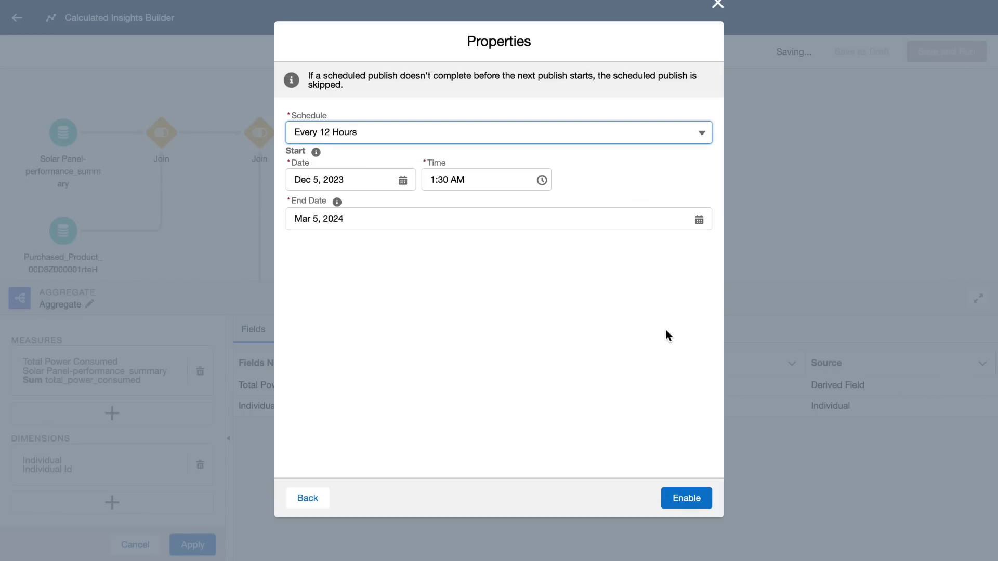
left_click(691, 497)
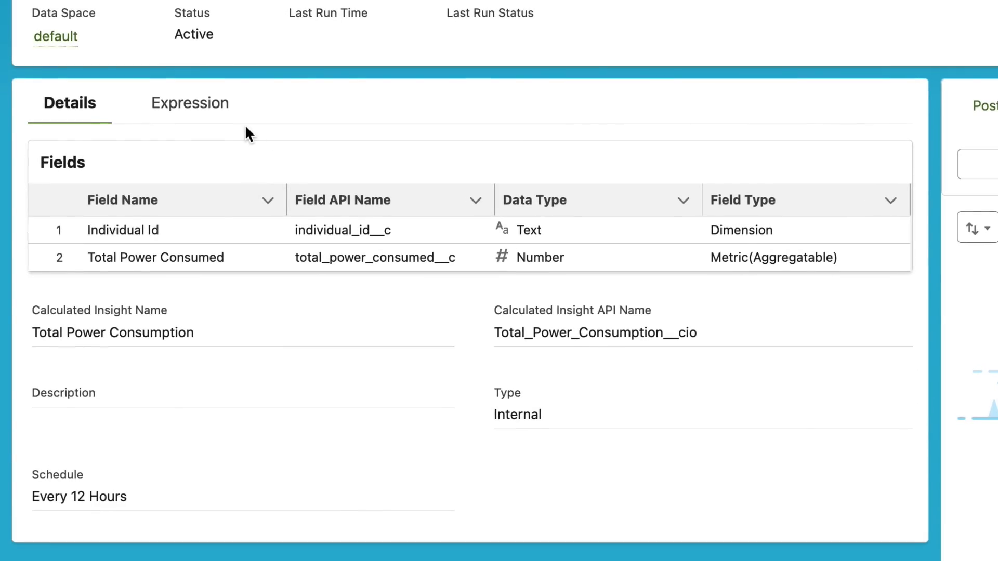
- Review the insight's SQL expression, then trigger Publish Now for Total Power Consumption
left_click(220, 117)
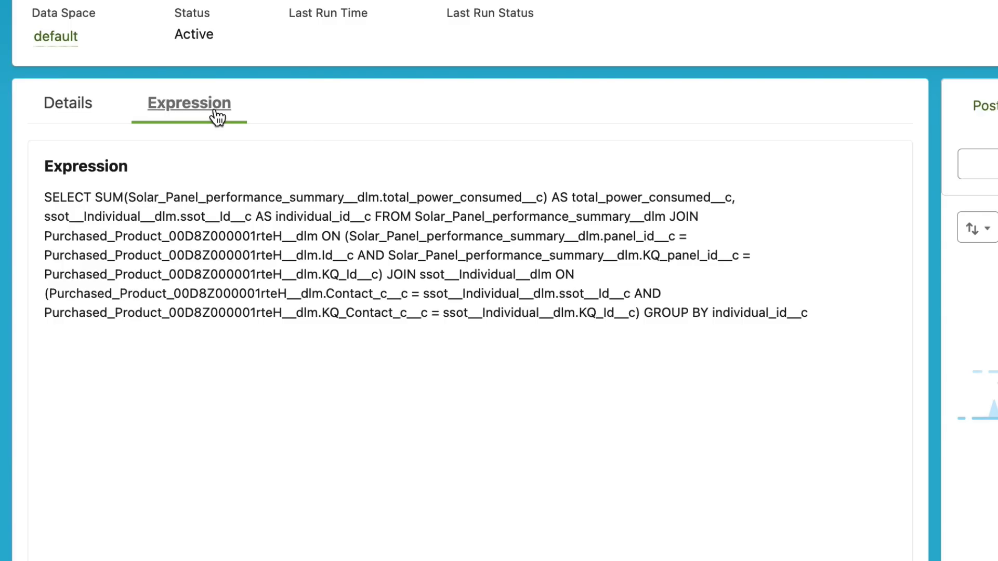
left_click(87, 124)
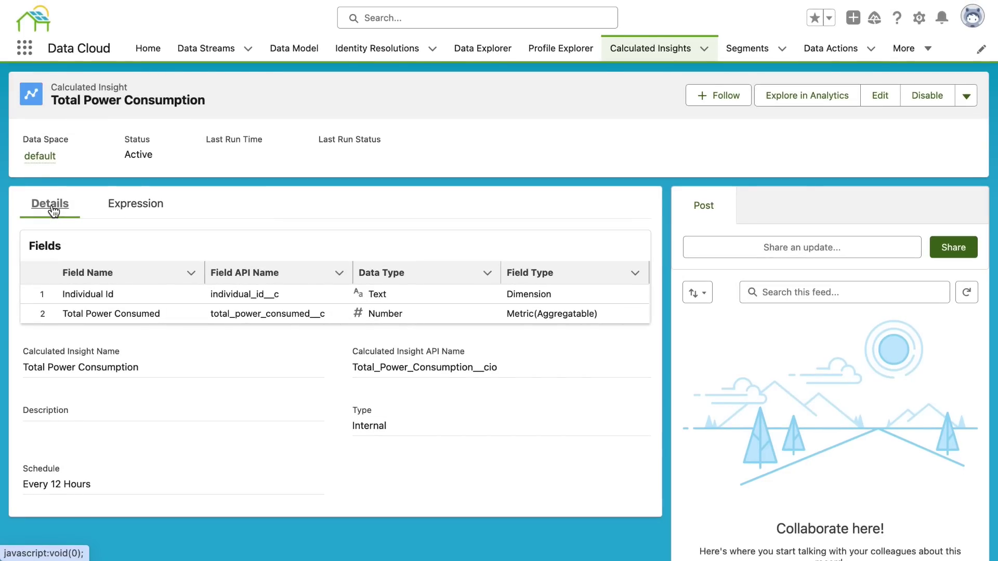
left_click(964, 100)
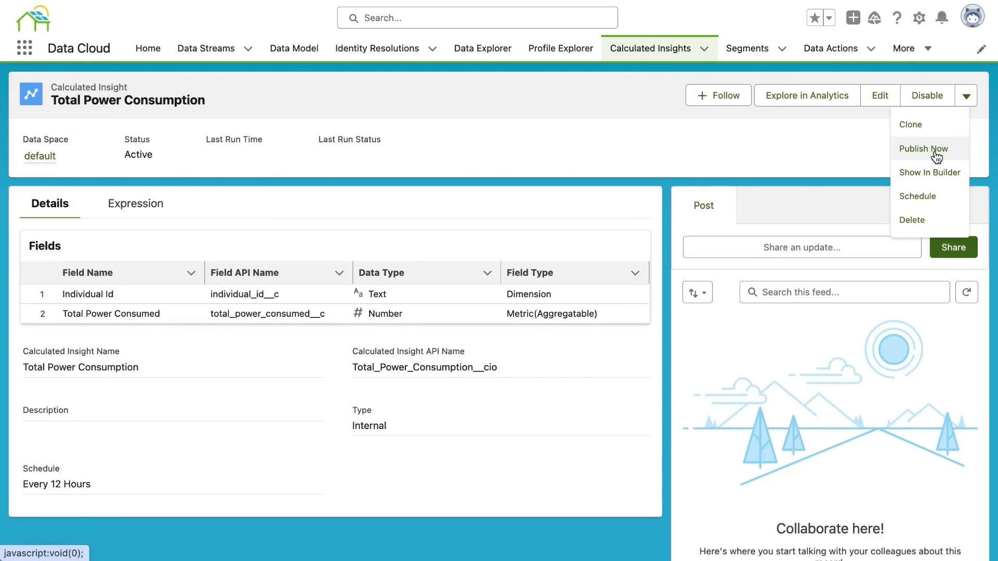
left_click(937, 151)
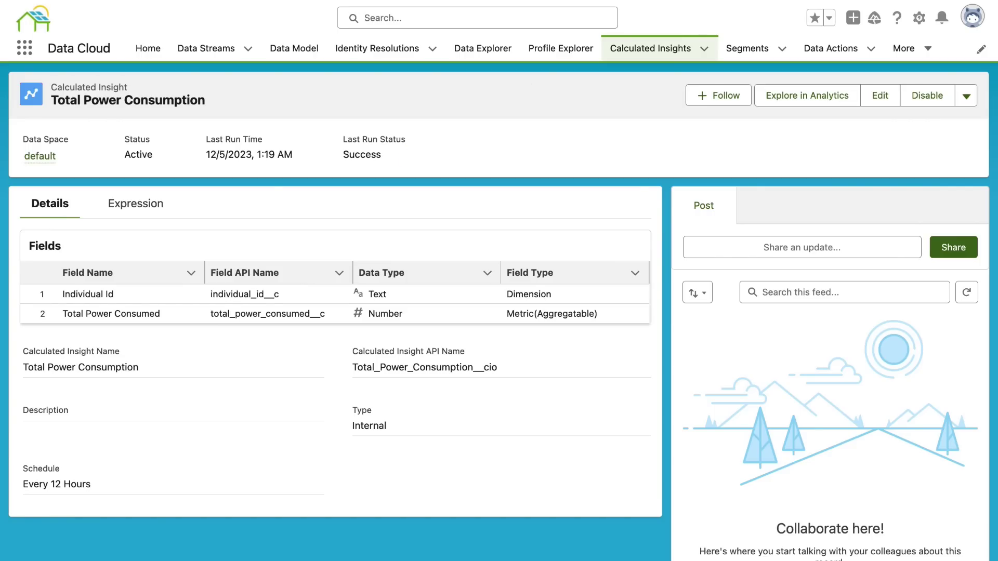
- In Data Explorer, display Total Power Consumption records under Calculated Insights in the default data space
left_click(499, 52)
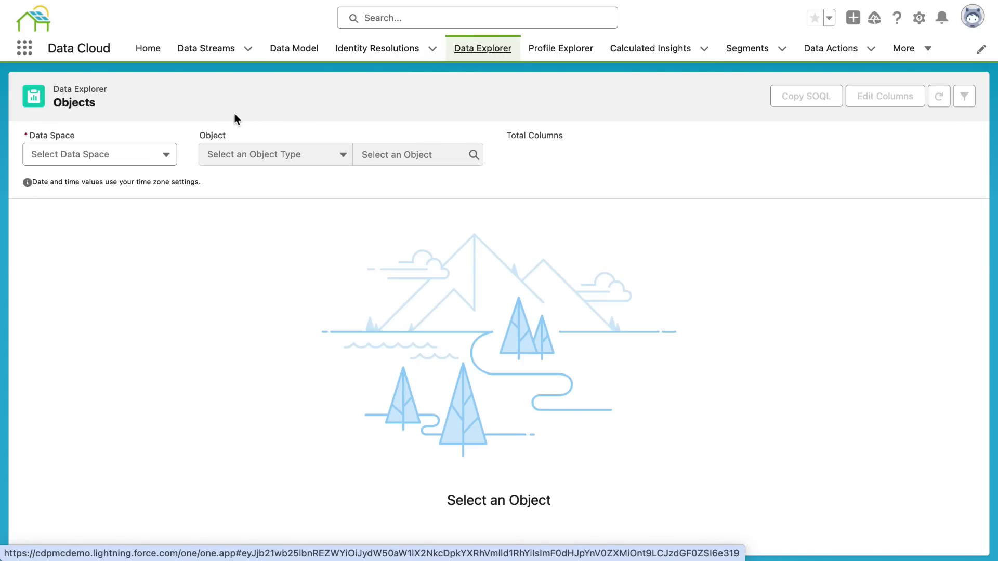
left_click(168, 154)
left_click(151, 179)
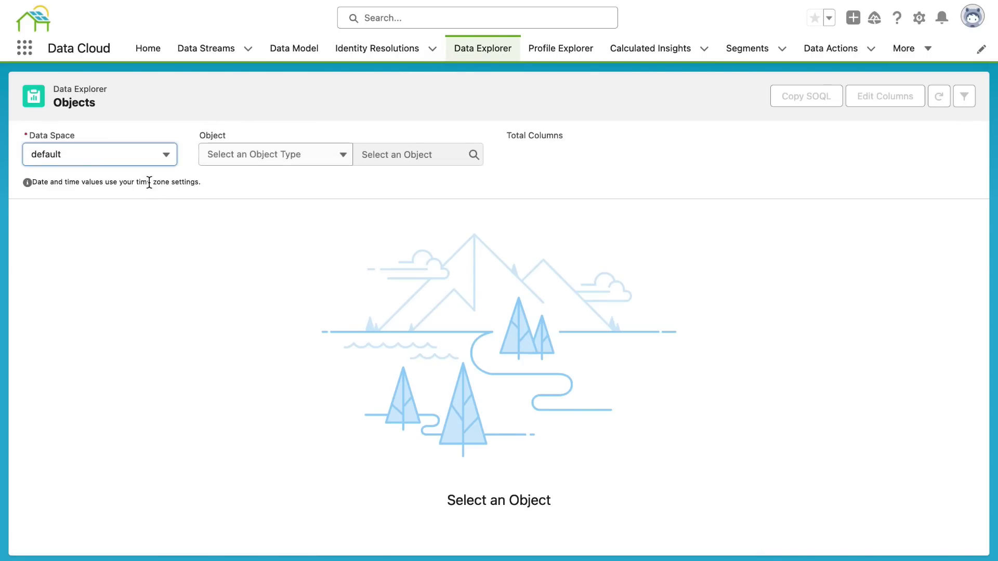
left_click(232, 162)
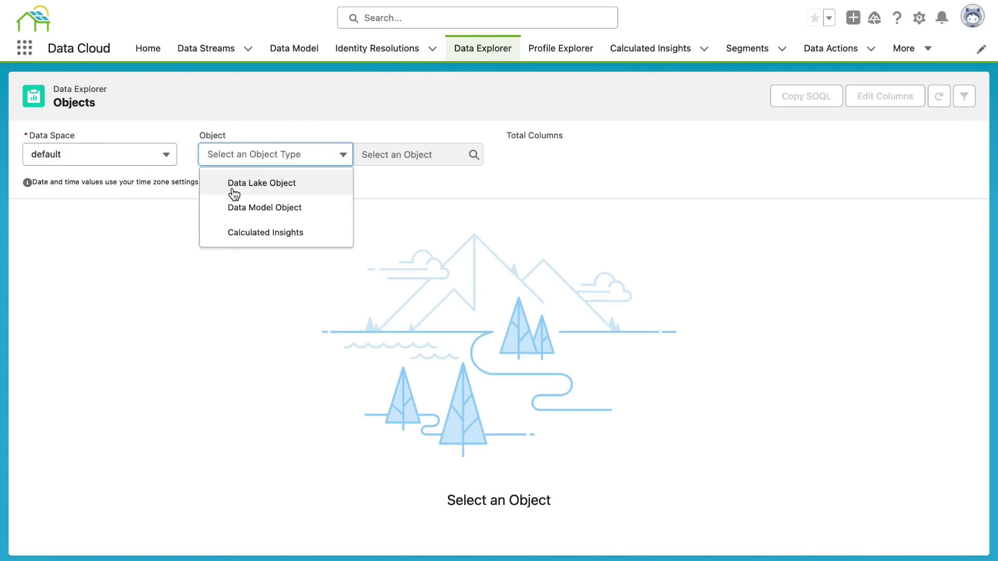
left_click(234, 234)
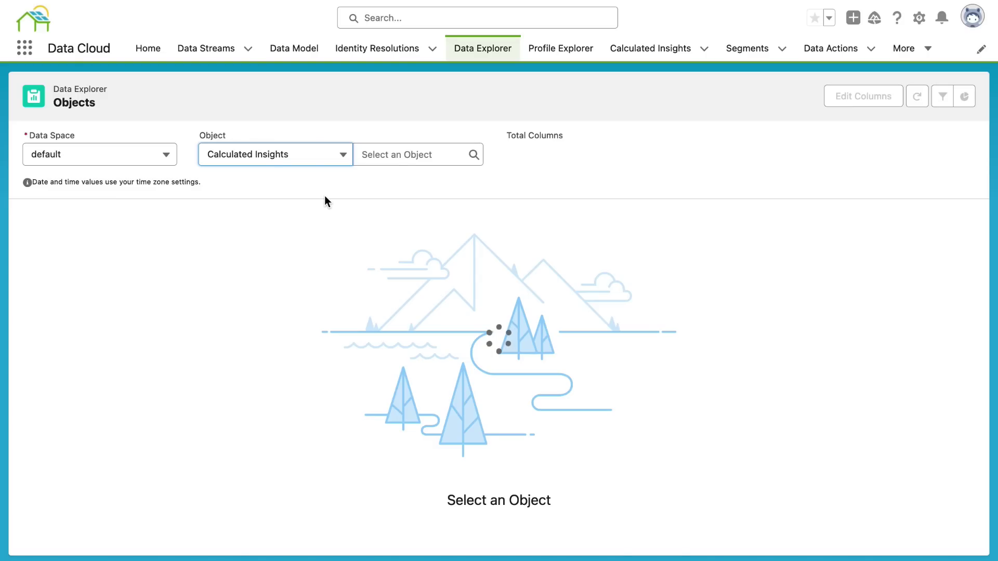
left_click(381, 156)
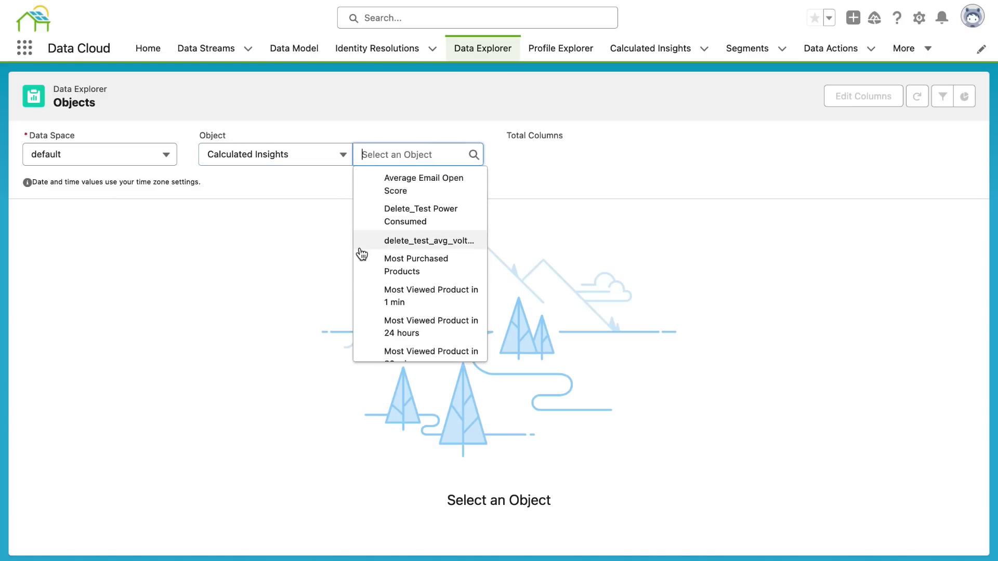
scroll(366, 333, "down", 3)
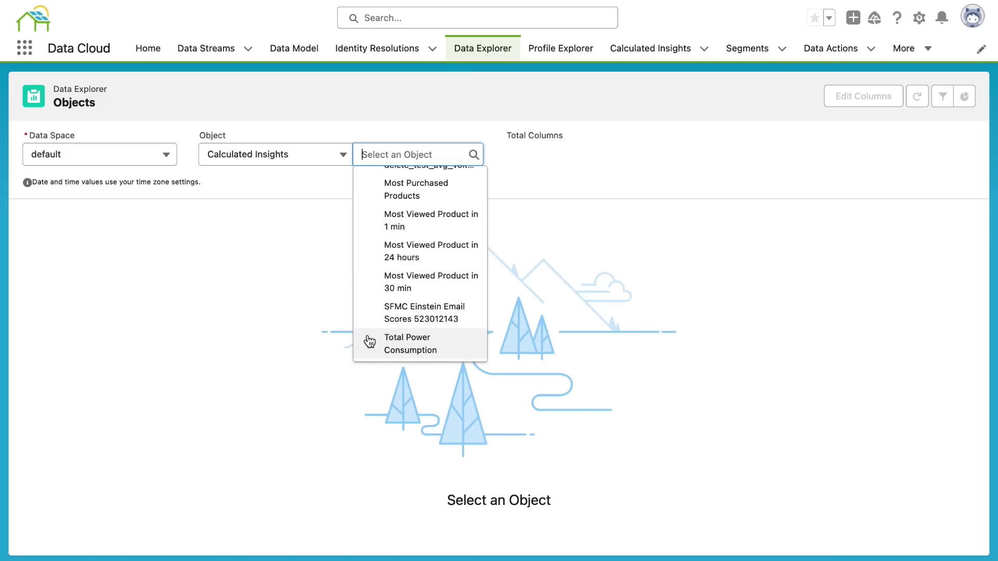
left_click(386, 351)
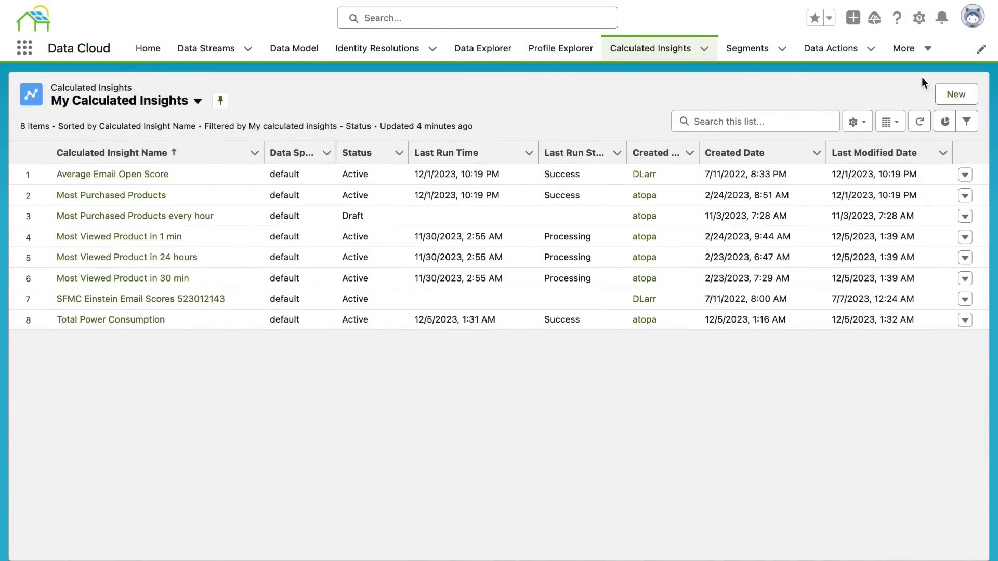
- Choose Create Streaming Insights for the default data space and paste the name Voltage Drops in 10 mins
left_click(945, 94)
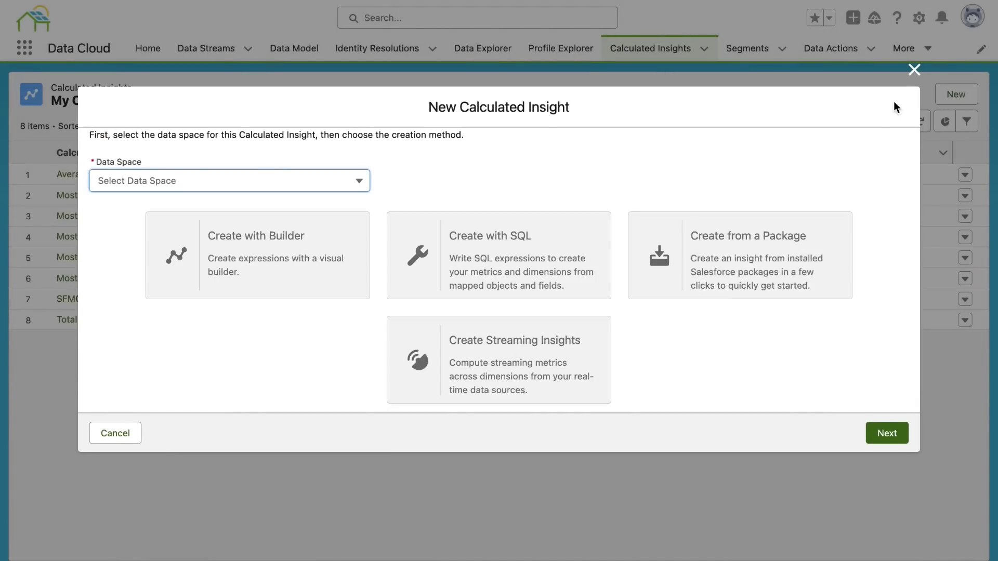
left_click(346, 182)
left_click(343, 207)
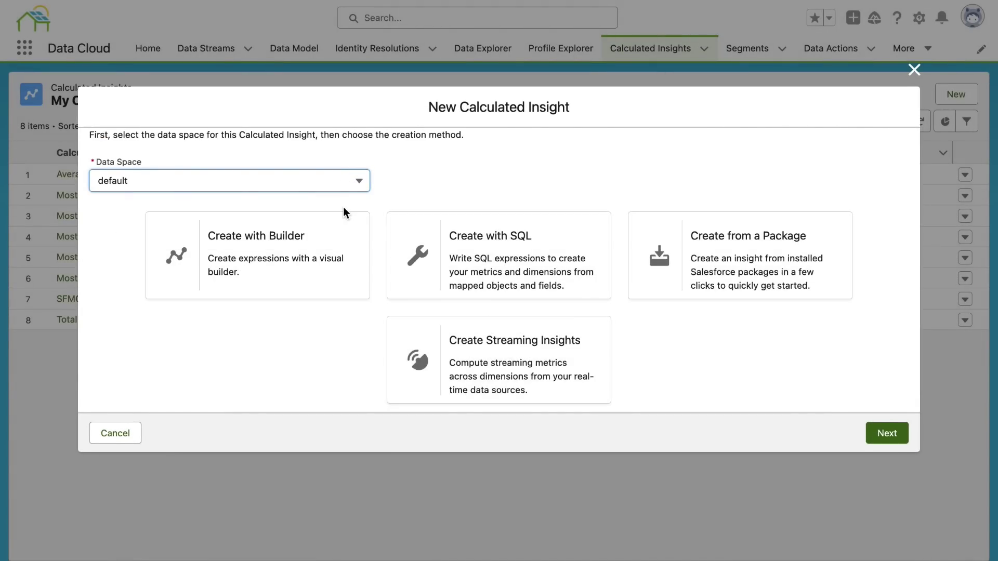
left_click(405, 325)
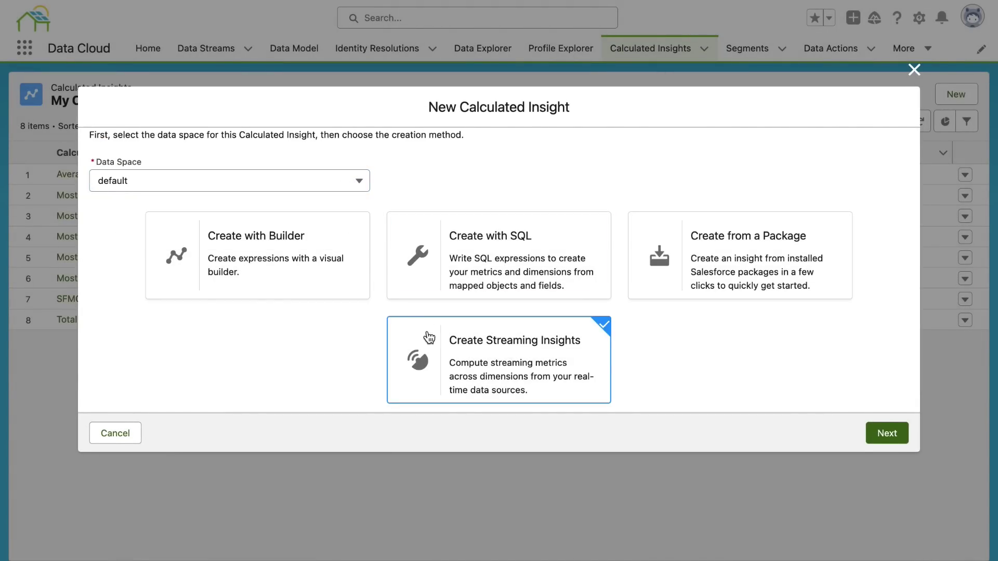
left_click(887, 435)
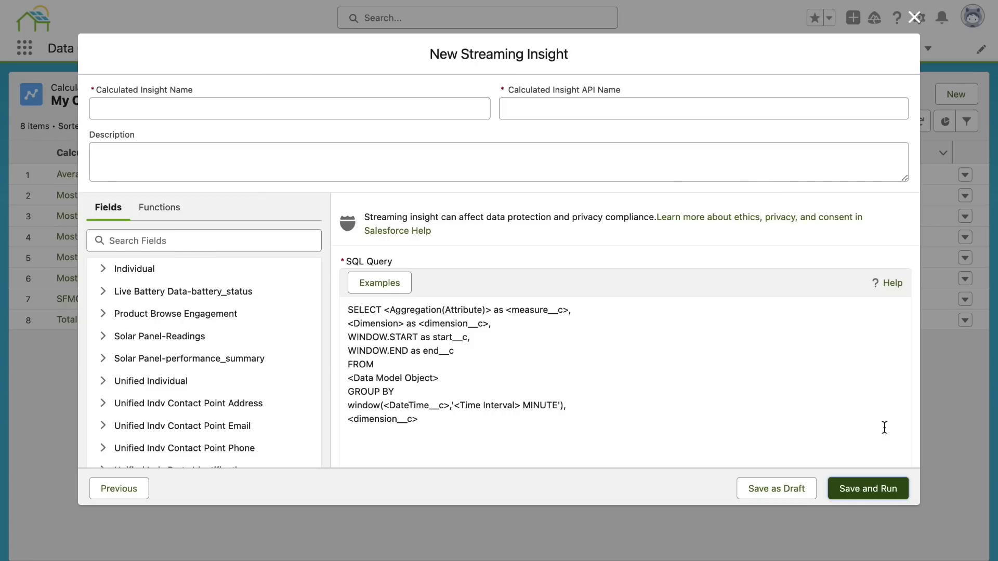
left_click(409, 101)
type("Voltage Drops in 10 mins")
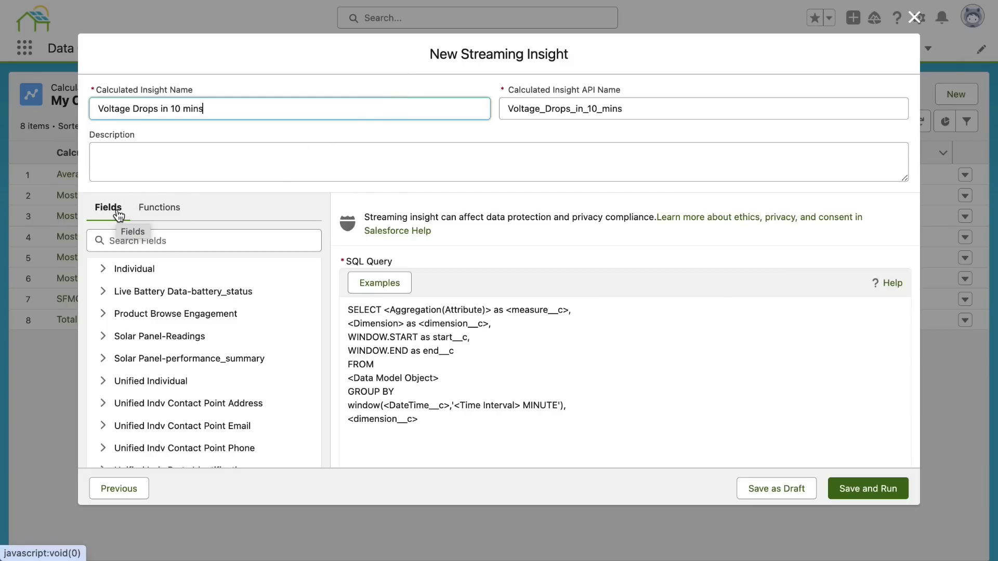
- Browse the Individual fields and aggregation functions, then place the cursor in the SQL editor
left_click(103, 270)
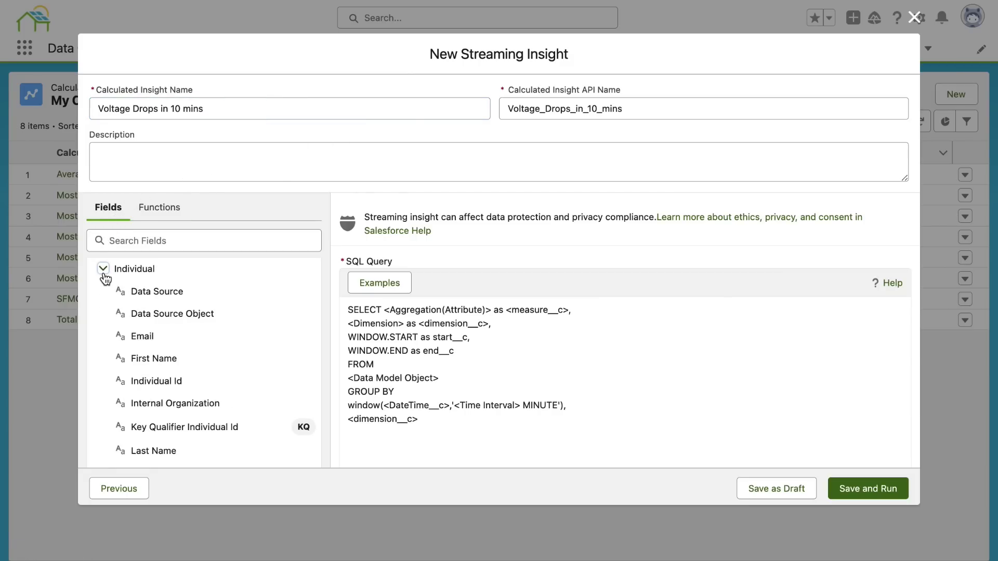
left_click(104, 270)
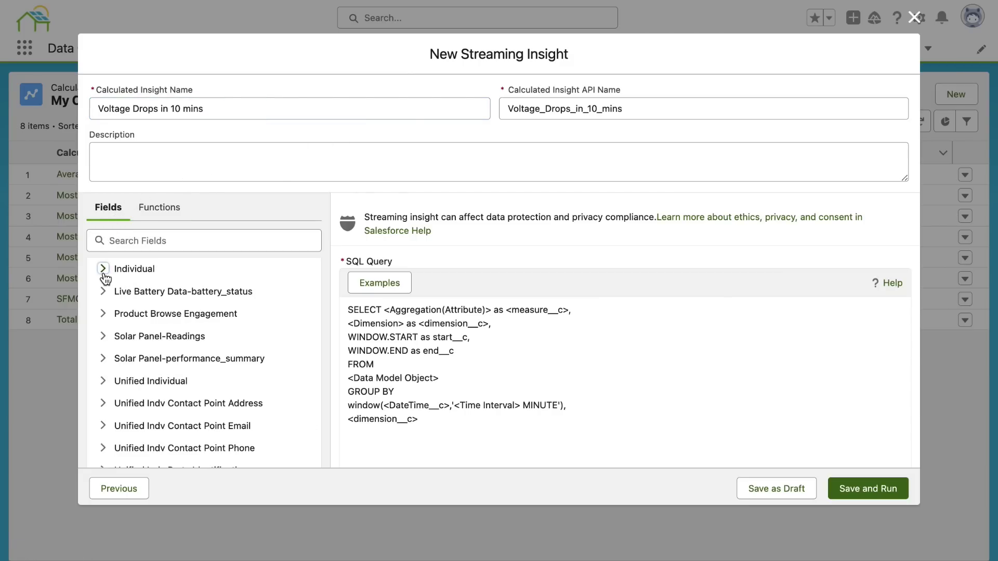
left_click(163, 215)
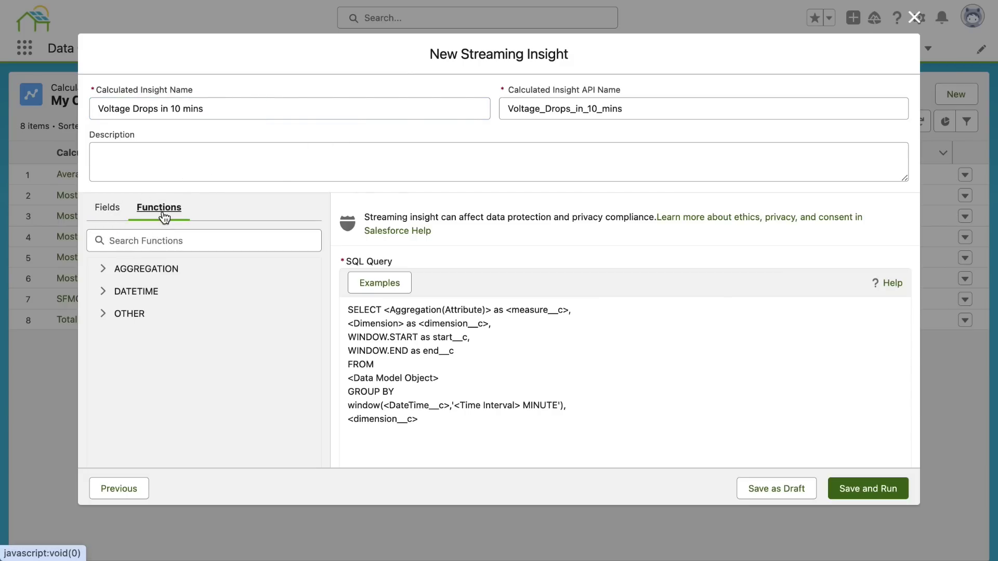
left_click(103, 272)
left_click(103, 271)
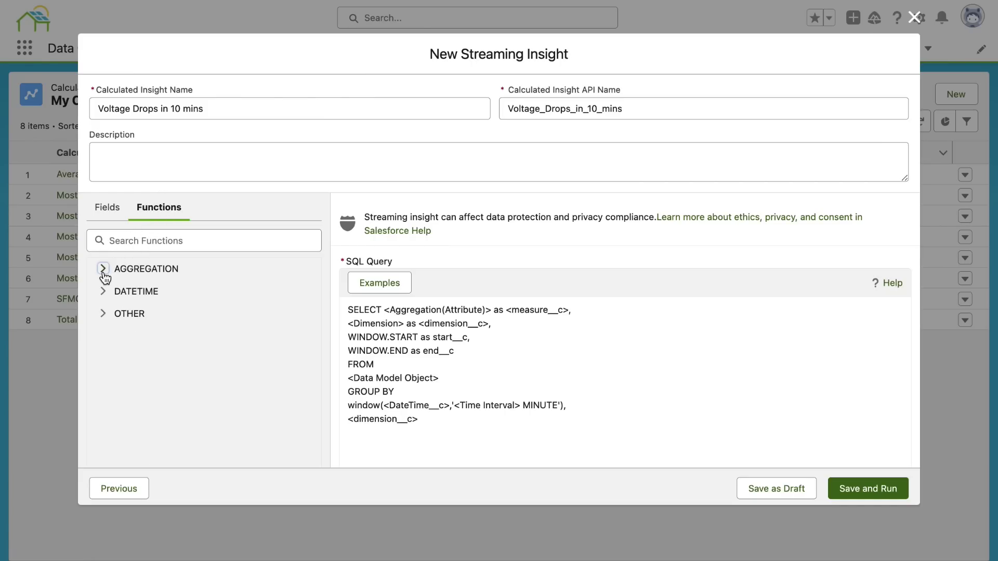
left_click(349, 312)
- Replace the template with the Solar_Panel_Readings voltage-drop query and Save and Run it
key("ctrl+a")
type("SELECT Solar_Panel_Readings__dlm.panel_id__c AS panel_id__c, COUNT(Solar_Panel_Readings__dlm.reading_id__c) AS total_drops__c, WINDOW.start AS window_start__c, WINDOW.end AS window_end__c FROM Solar_Panel_Readings__dlm WHERE Solar_Panel_Readings__dlm.voltage__c <= 100 GROUP BY WINDOW(Solar_Panel_Readings__dlm.datetime__c, \"10 MINUTE\"), panel_id__c")
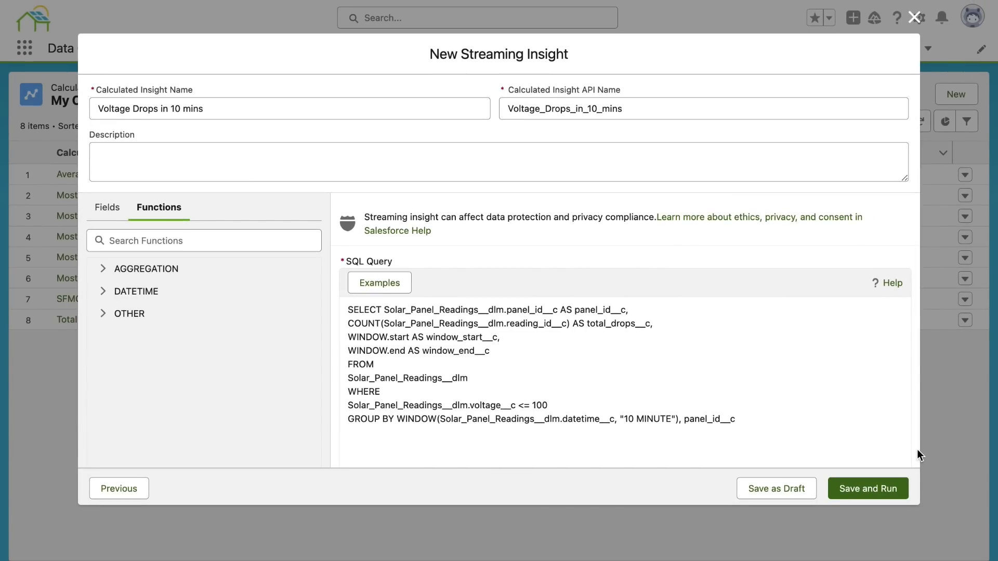
left_click(874, 497)
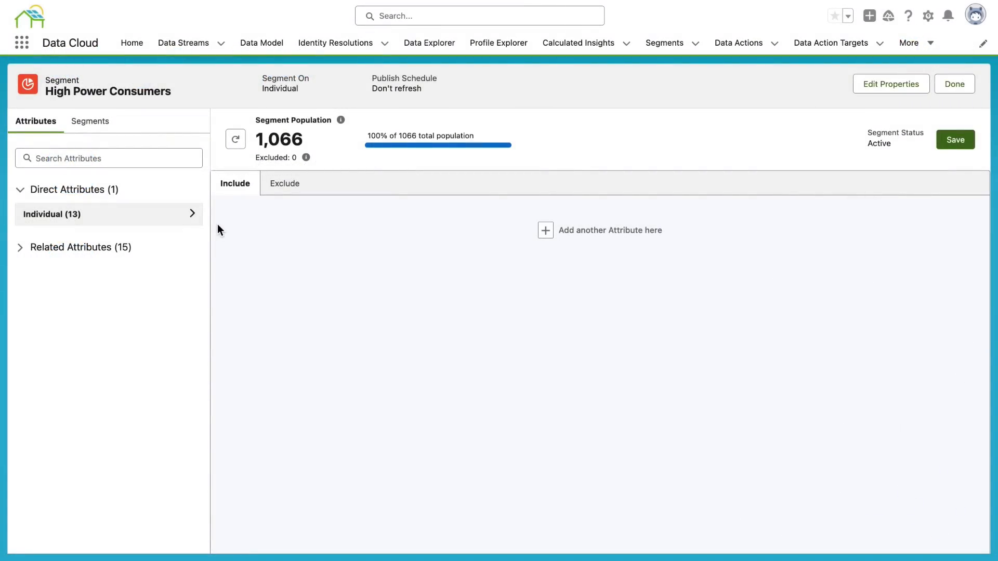
- Add an include filter: Total Power Consumption's total_power_consumed__c Is Greater Than 10000
left_click(176, 213)
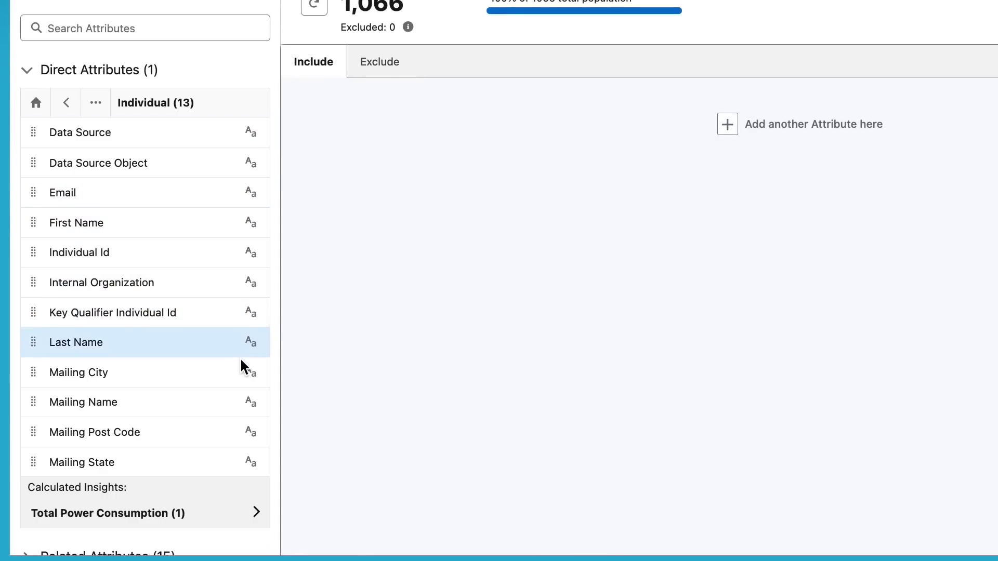
left_click(194, 518)
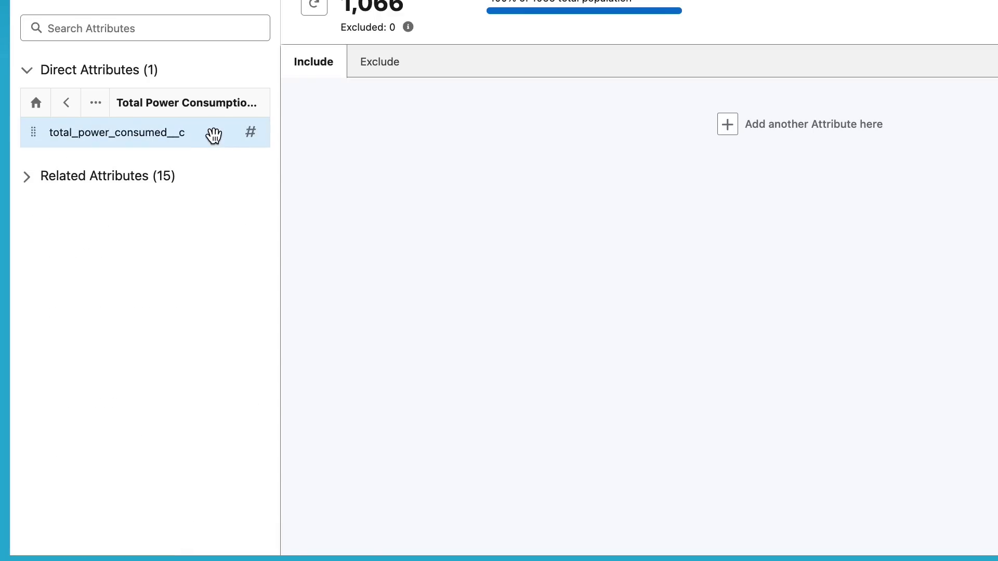
left_click_drag(211, 133, 563, 134)
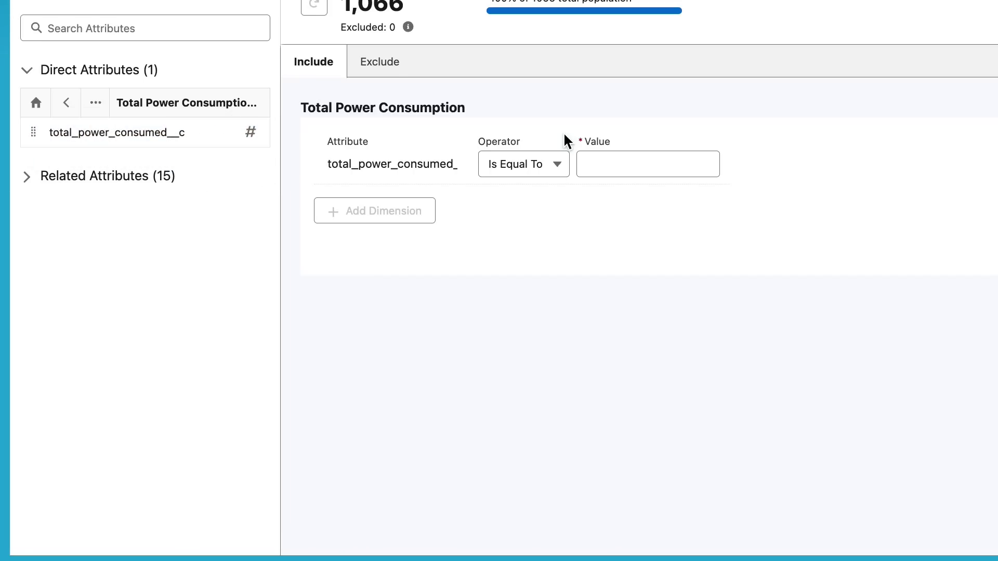
left_click(548, 165)
left_click(550, 372)
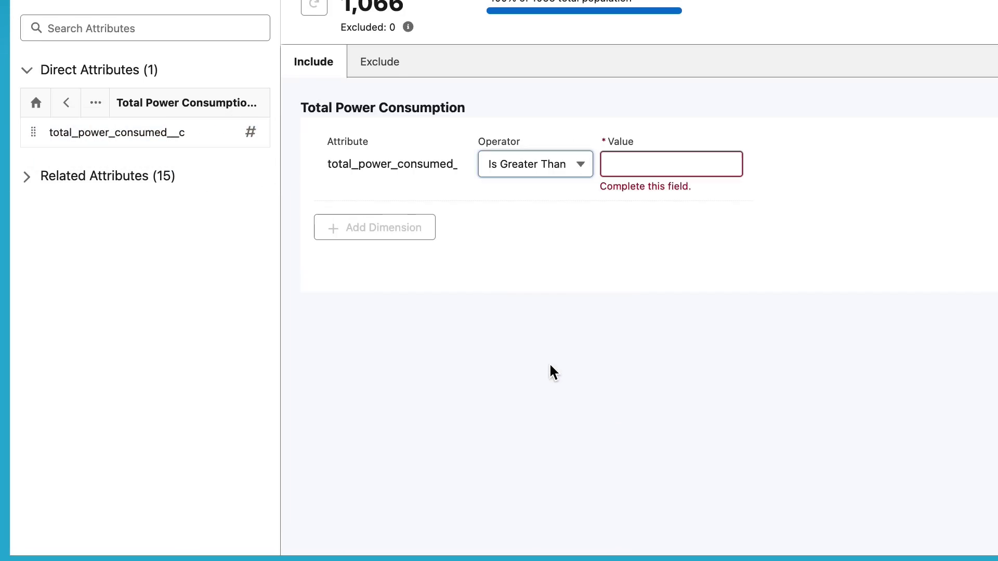
left_click(614, 166)
type("10000")
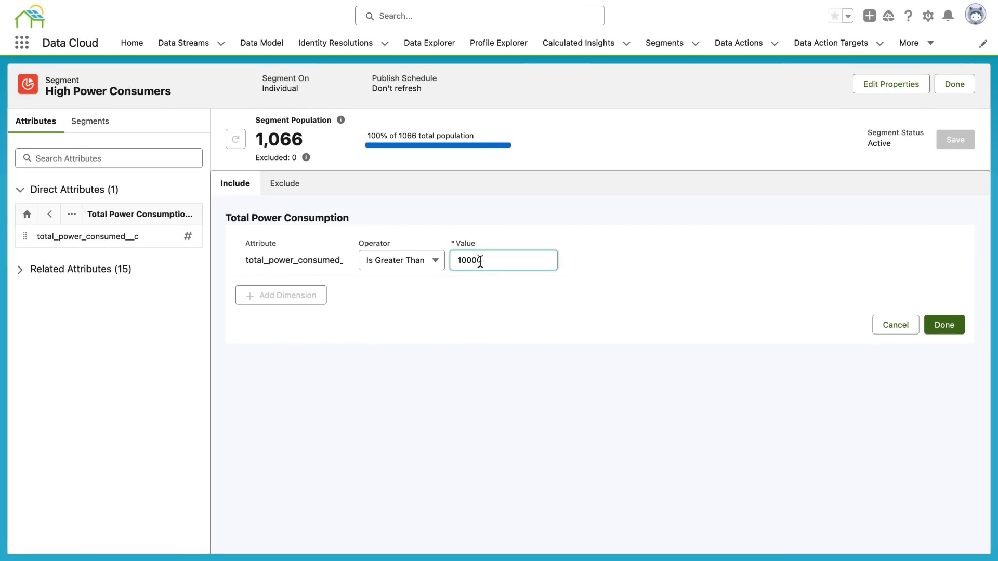
left_click(942, 326)
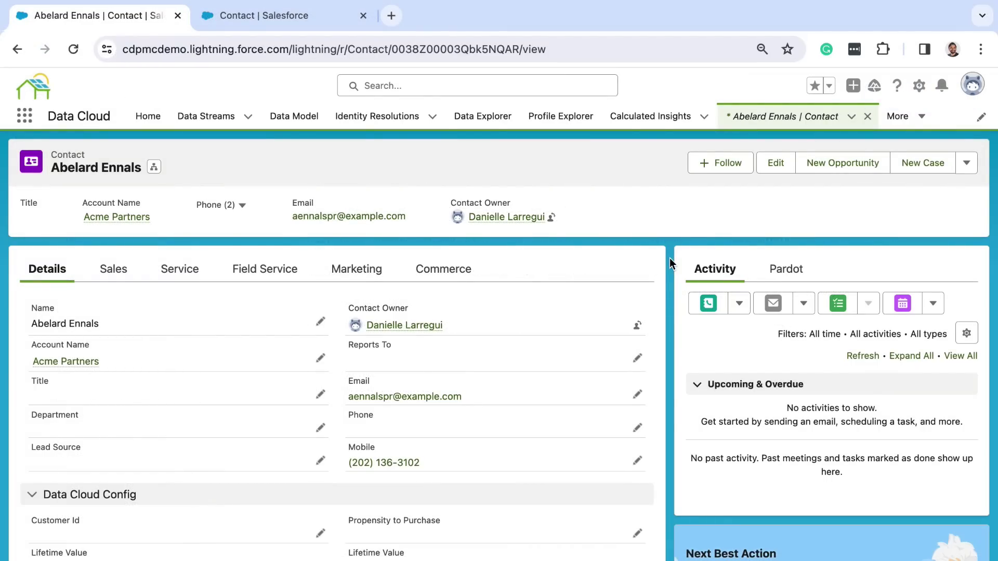
- Check that the contact's Total Power Consumed is still empty, then go to the Contact object's setup details
scroll(670, 257, "down", 5)
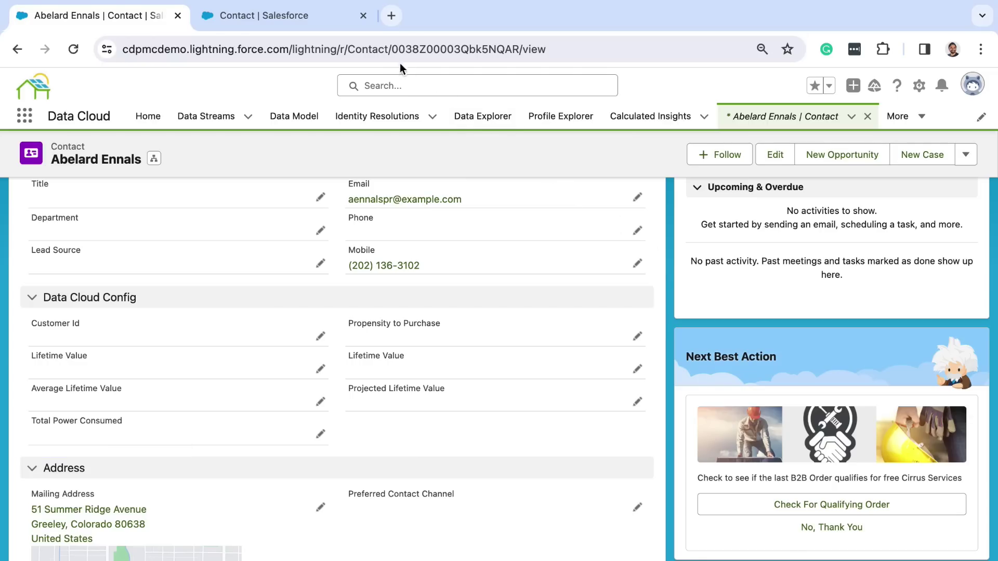
left_click(328, 19)
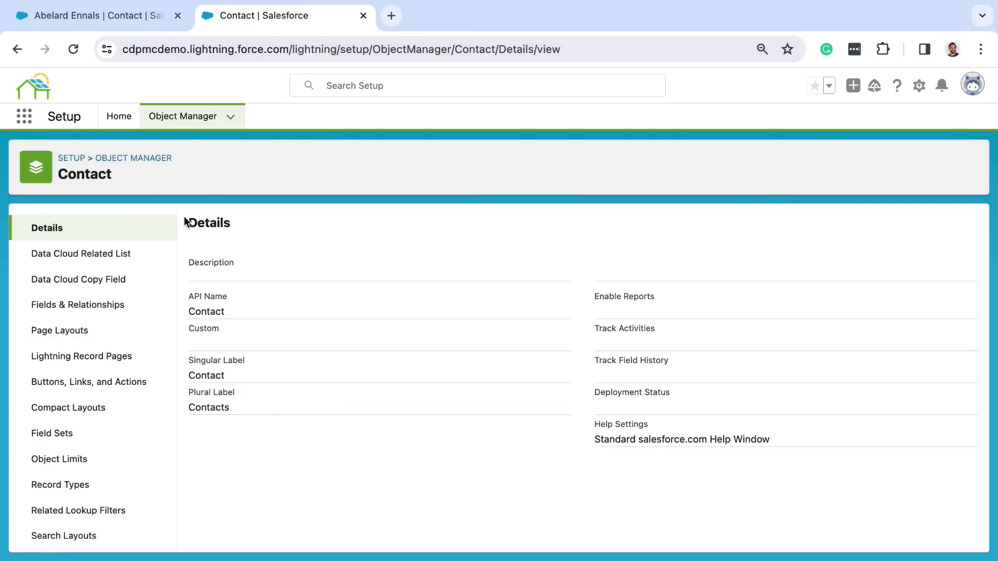
- Start a new Copy Fields enrichment from the Contact's Data Cloud Copy Field list
left_click(141, 280)
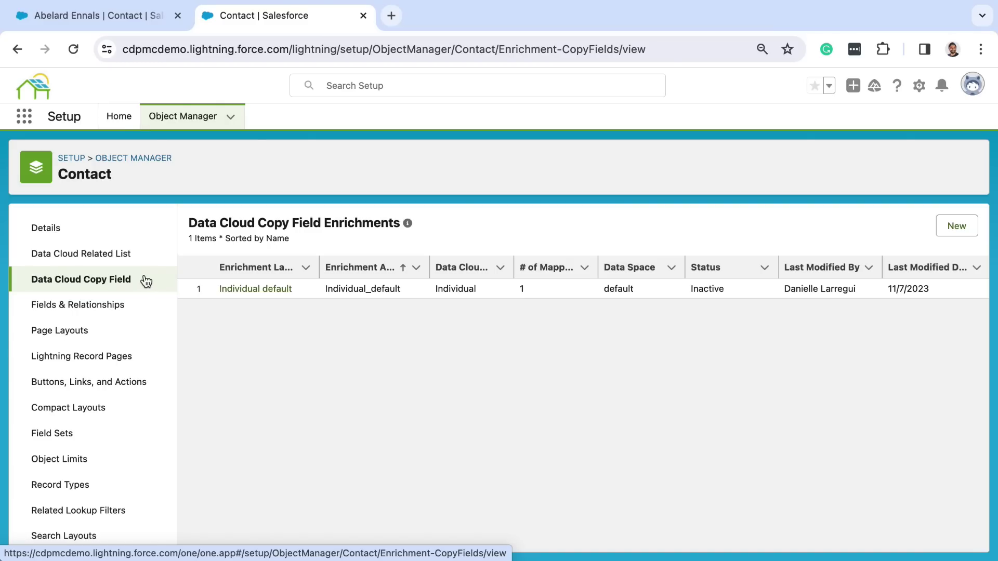
left_click(944, 232)
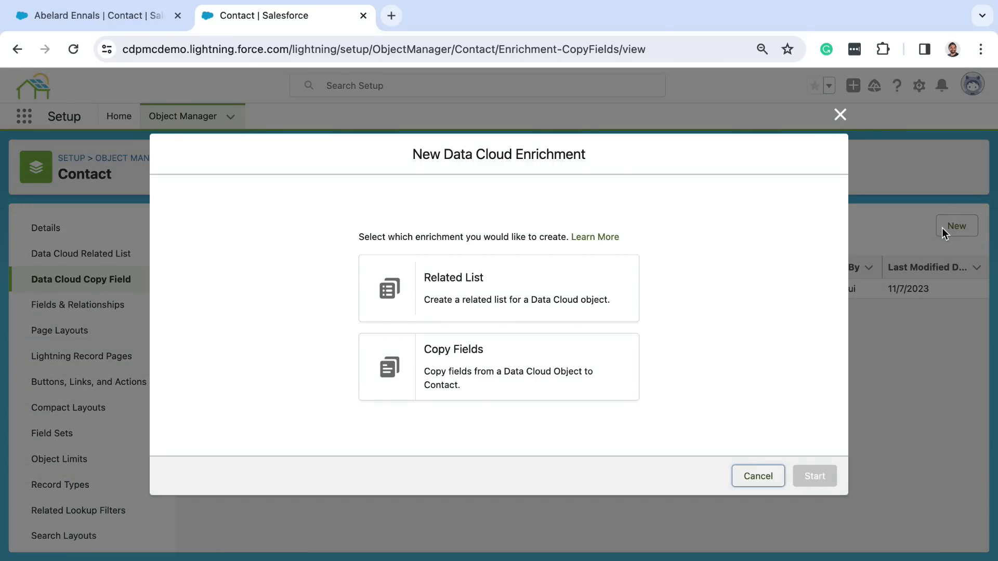
left_click(609, 370)
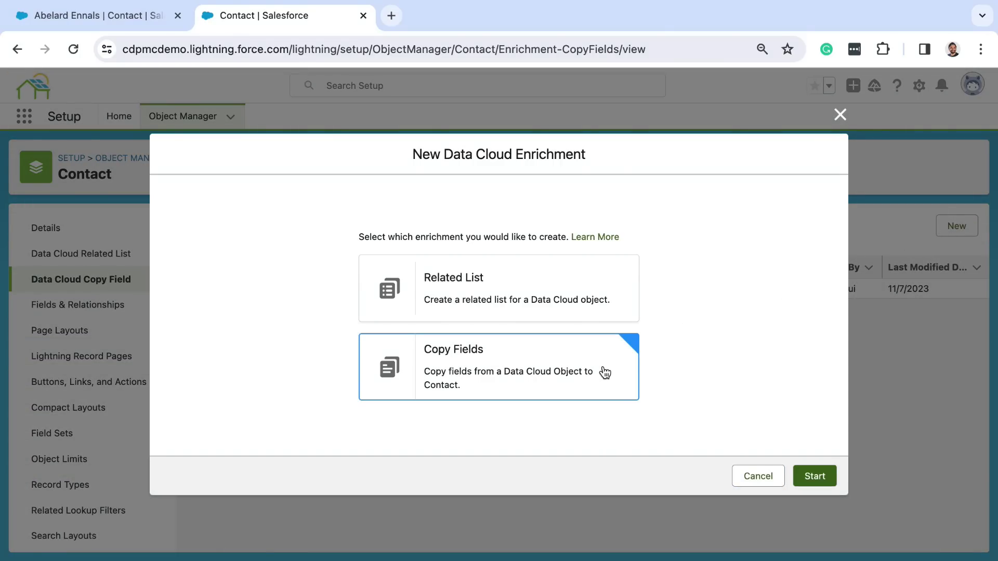
left_click(816, 475)
- Copy Total Power Consumed from Total Power Consumption in the default data space, and save the enrichment
left_click(355, 251)
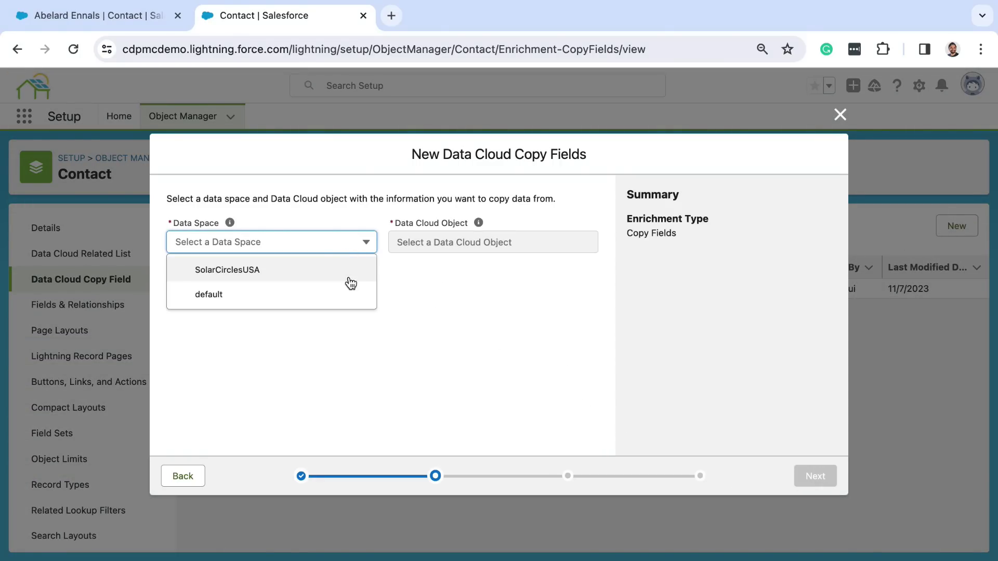
left_click(348, 295)
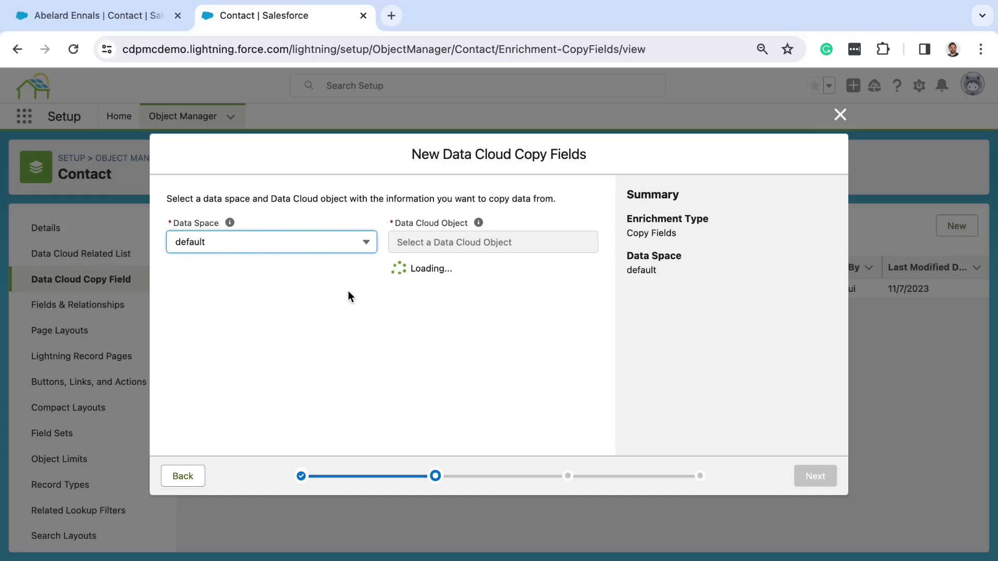
left_click(417, 245)
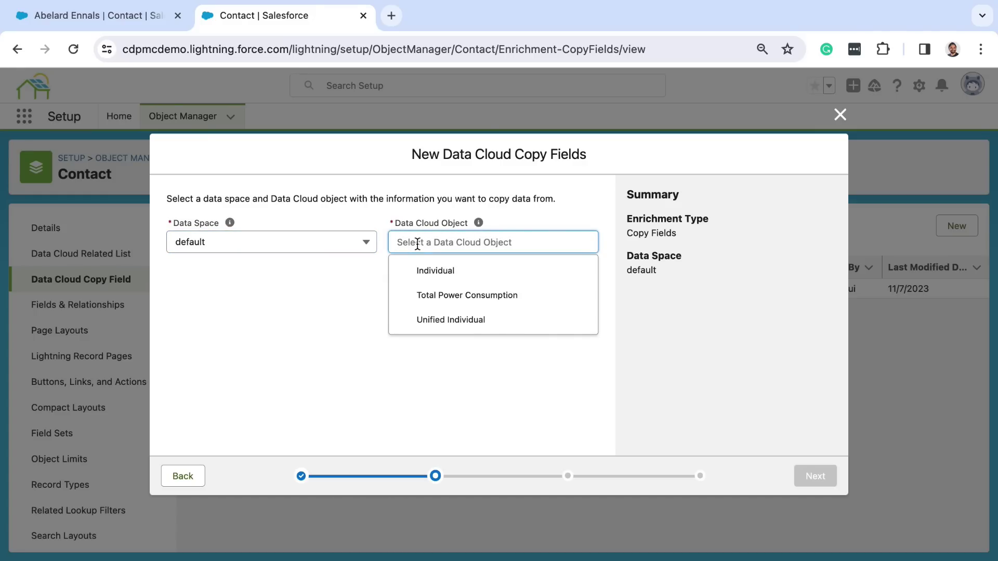
left_click(429, 296)
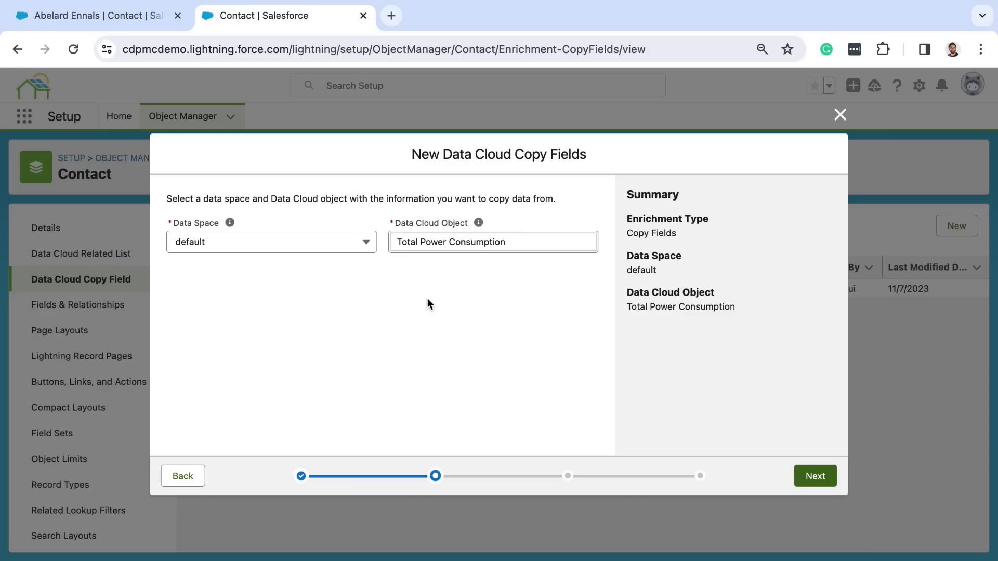
left_click(814, 476)
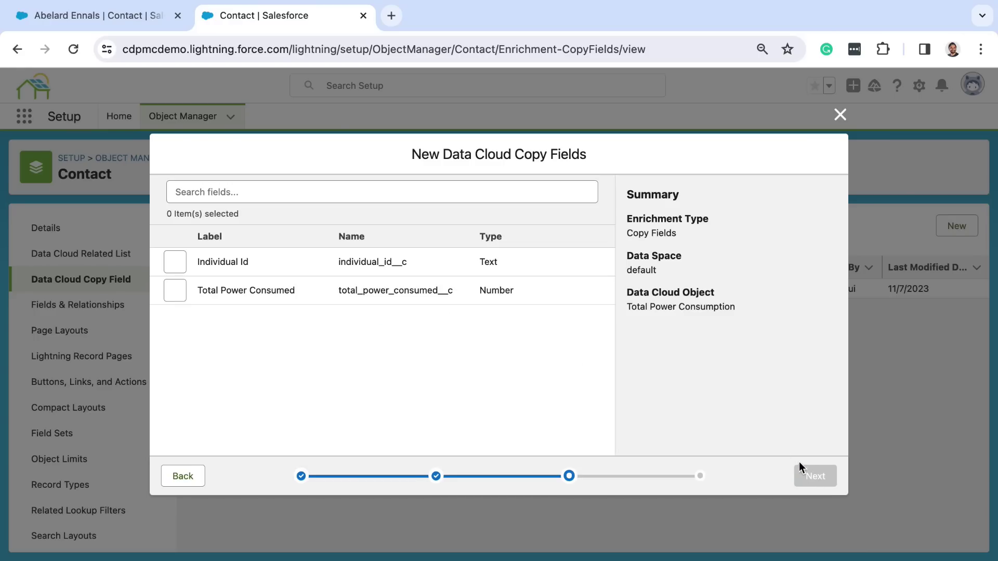
left_click(174, 296)
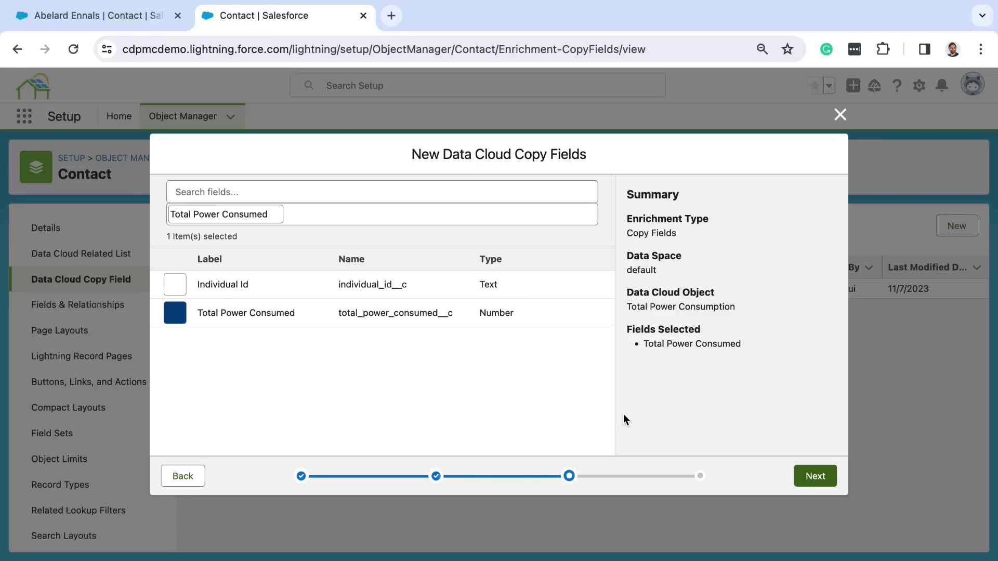
left_click(809, 481)
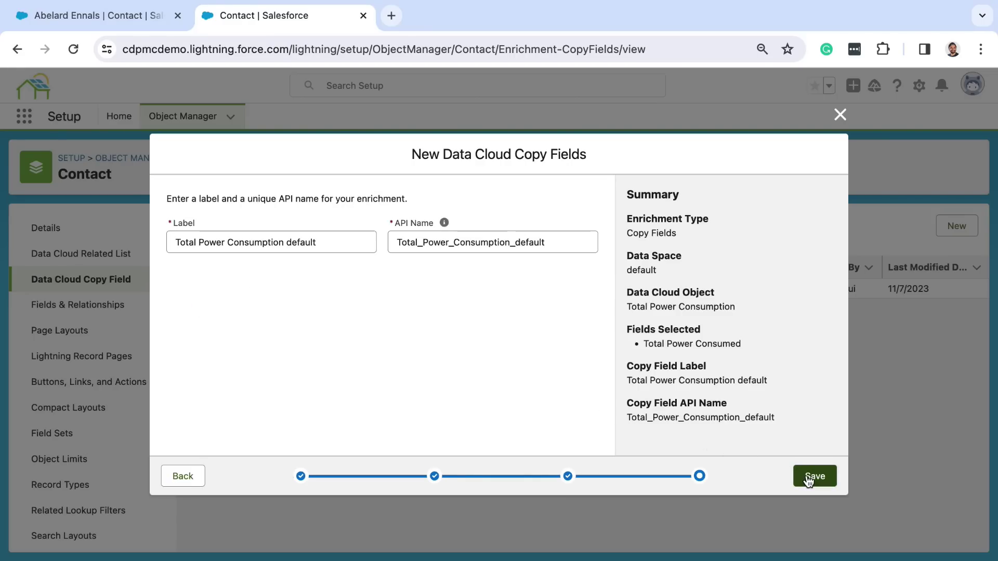
left_click(809, 478)
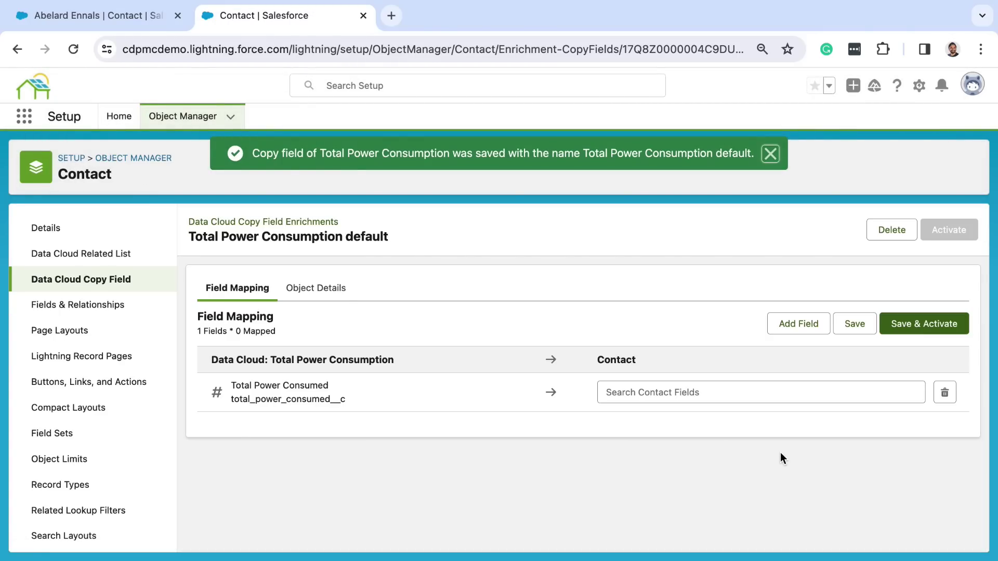
- Map Total Power Consumed to the Contact's Total Power Consumed field, then save and activate the enrichment
left_click(713, 392)
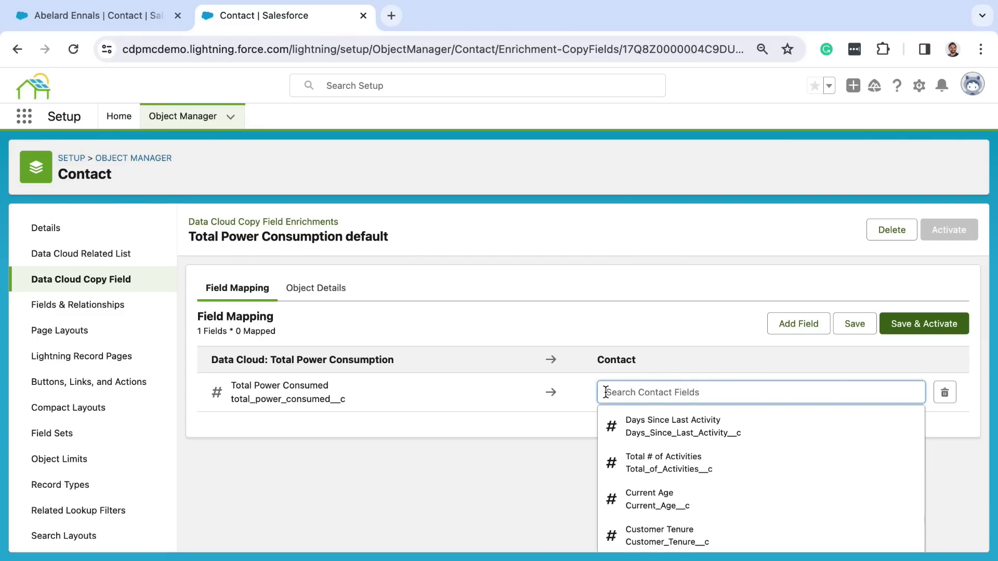
scroll(605, 392, "down", 1)
scroll(607, 397, "down", 10)
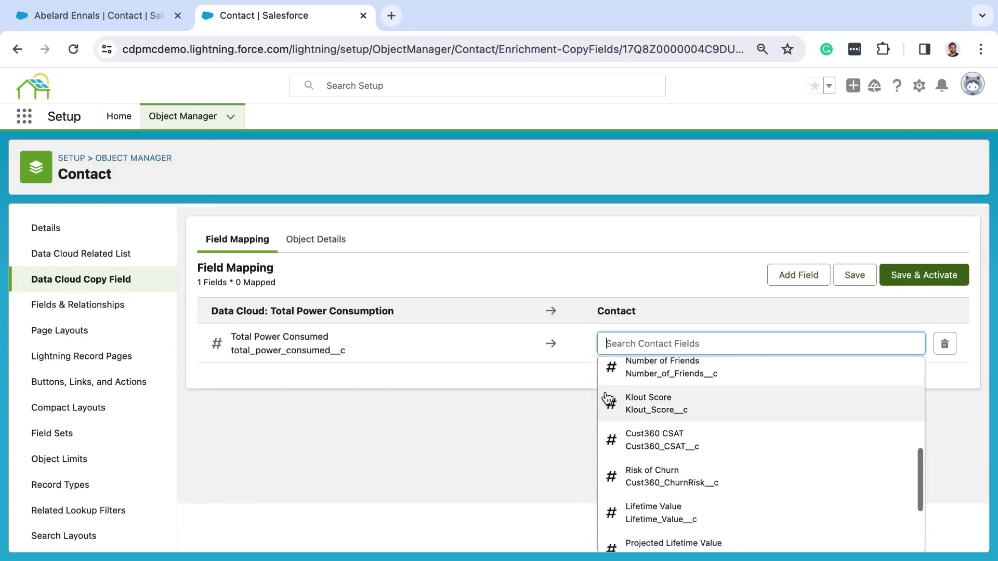
left_click(631, 508)
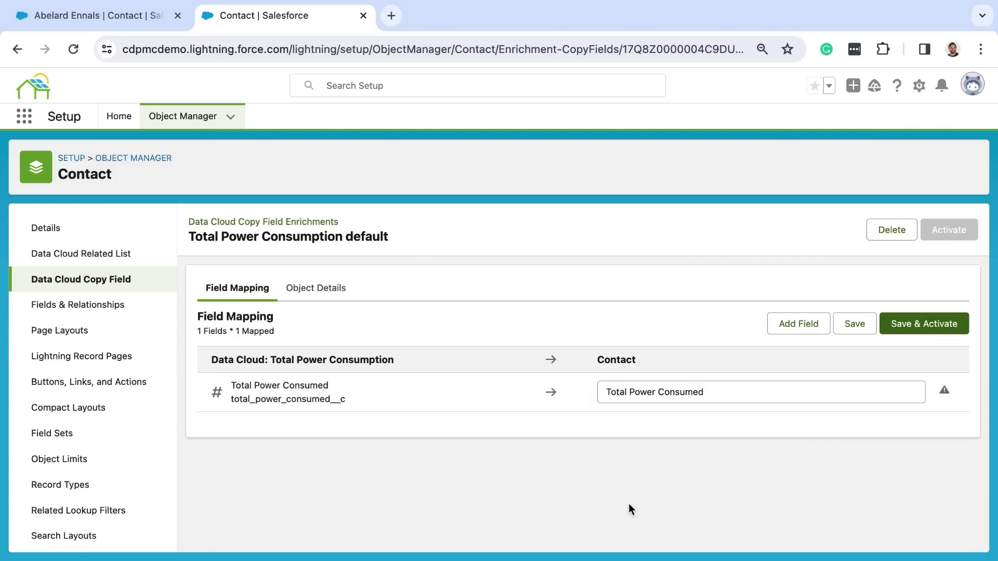
left_click(894, 328)
left_click(756, 396)
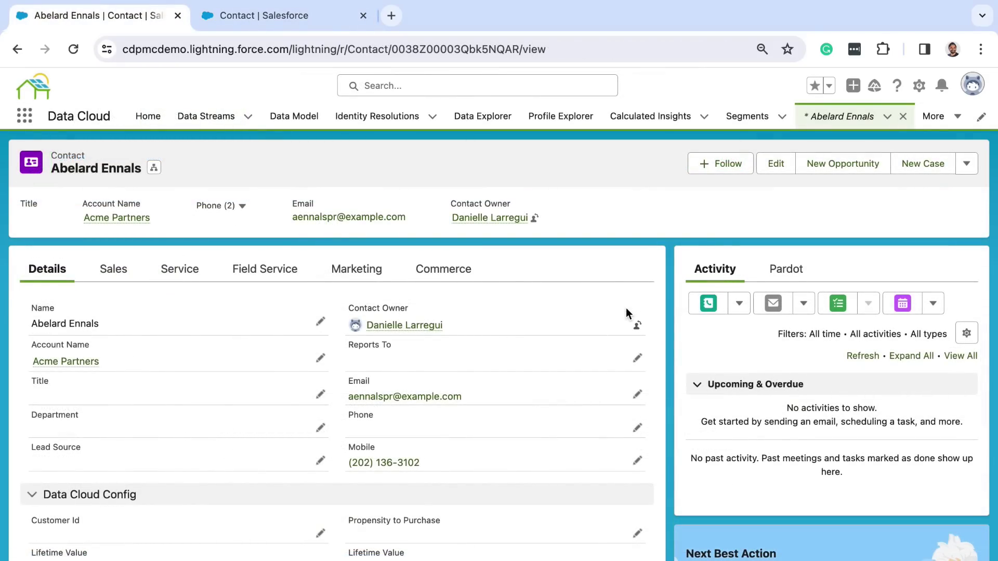
- Scroll the contact record to Data Cloud Config to see Total Power Consumed now showing 6,169
scroll(625, 308, "down", 5)
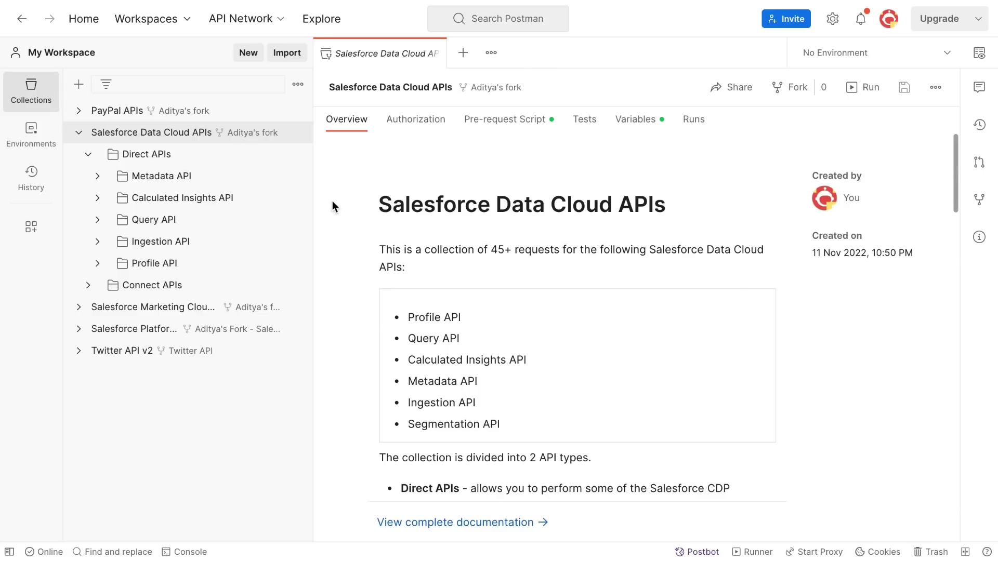
- Point Query Calculated Insights at Total_Power_Consumption__cio with limit 5 and orderby total_power_consumed__c DESC
left_click(243, 203)
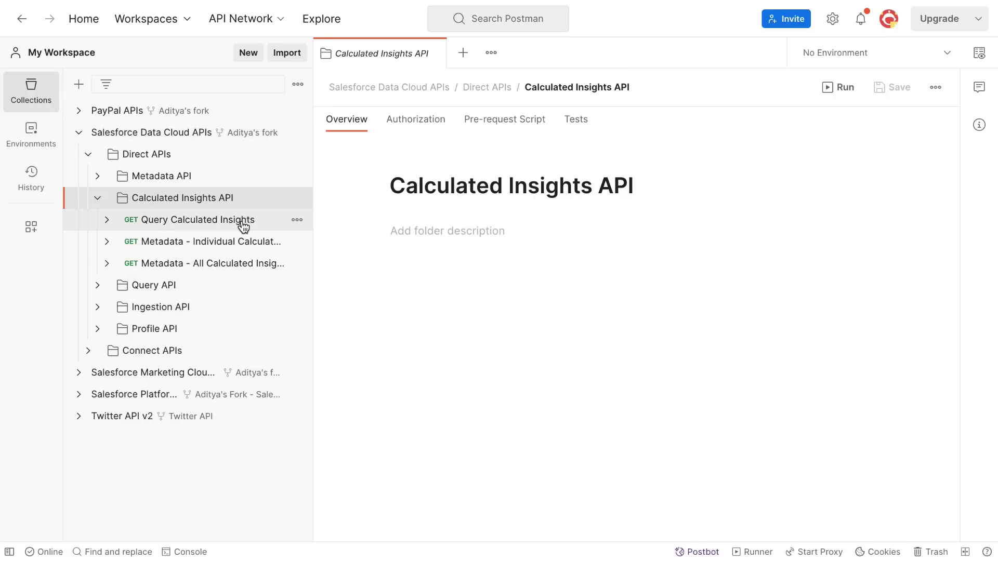
left_click(244, 224)
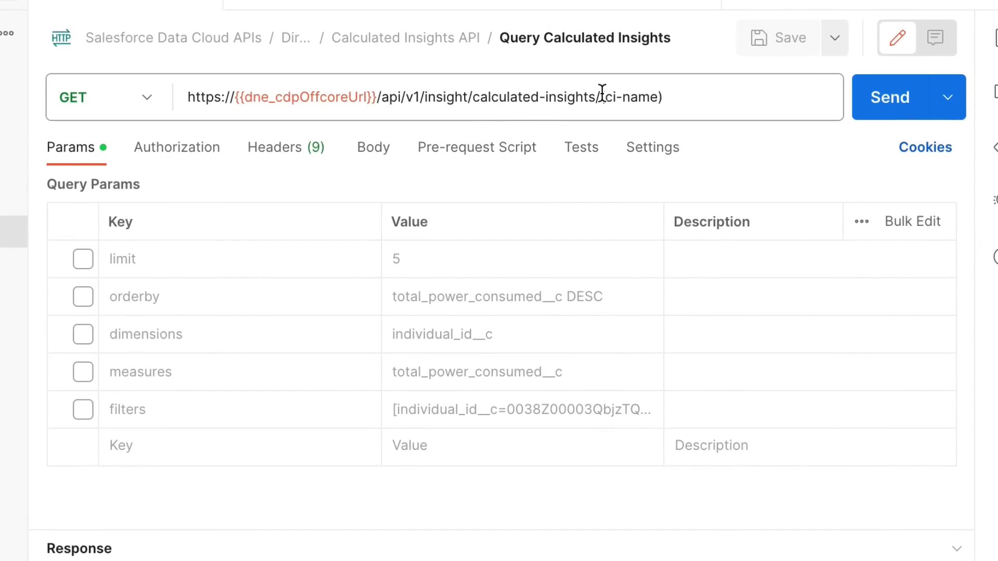
left_click_drag(600, 97, 675, 95)
key("super+v")
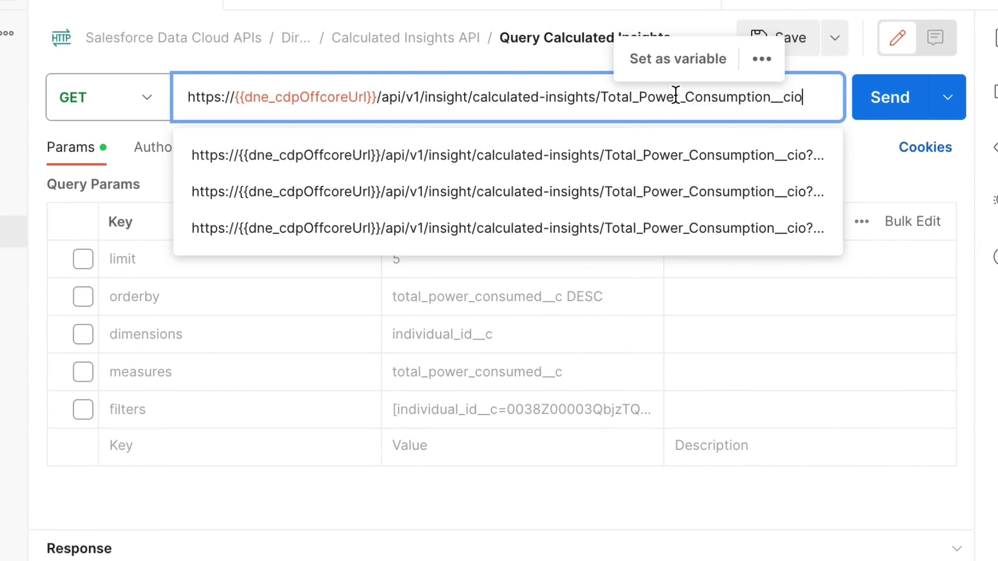
left_click(816, 64)
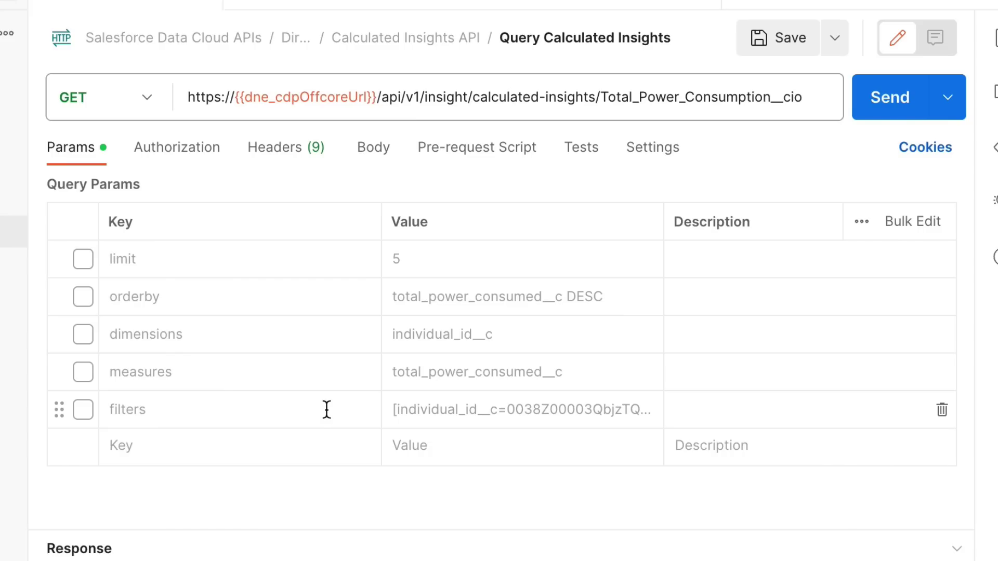
left_click(80, 264)
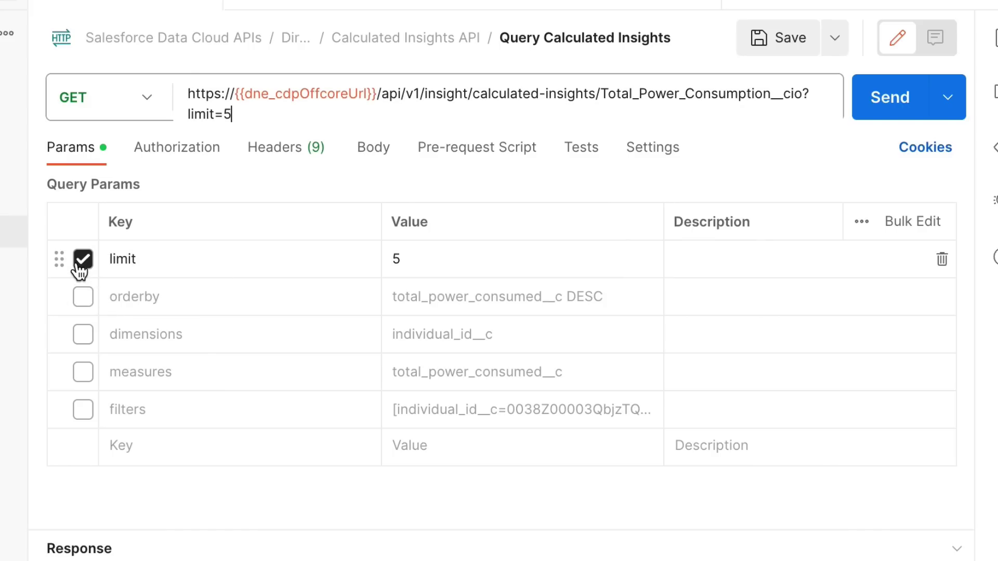
left_click(83, 298)
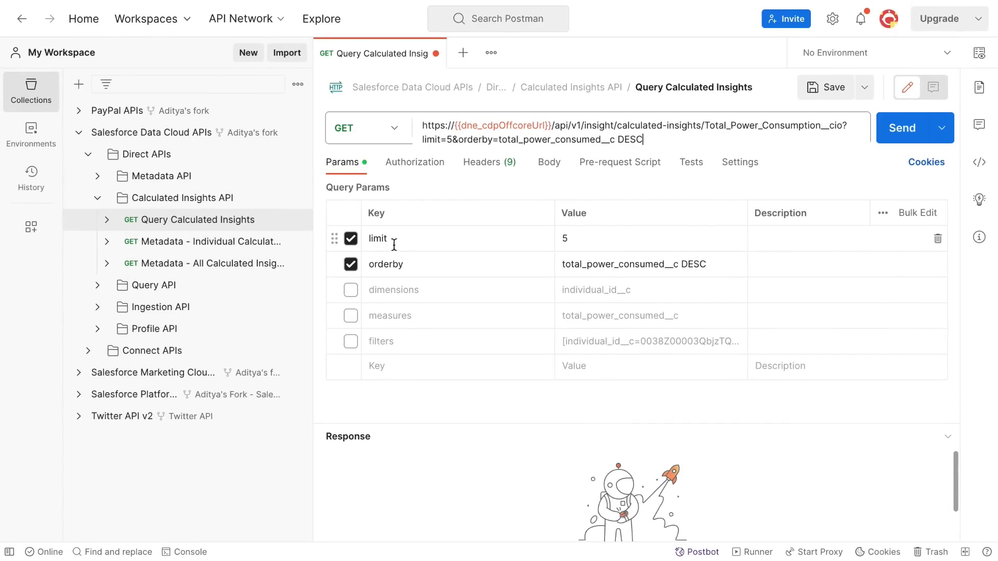
- Run the top-five calculated insights query and read the JSON results
left_click(887, 141)
left_click(886, 146)
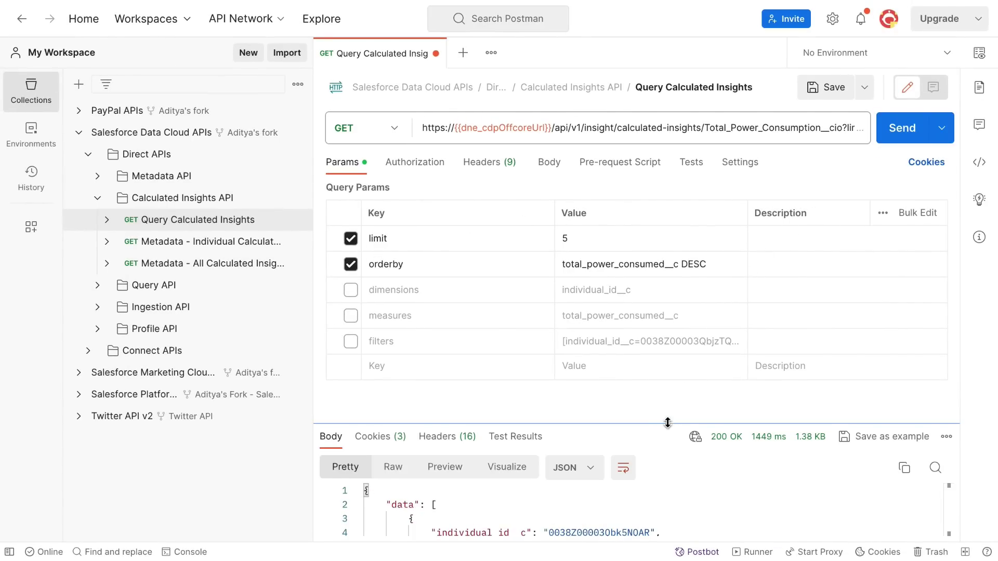
mouse_move(684, 424)
left_mouse_down()
mouse_move(684, 227)
mouse_move(695, 423)
left_mouse_up()
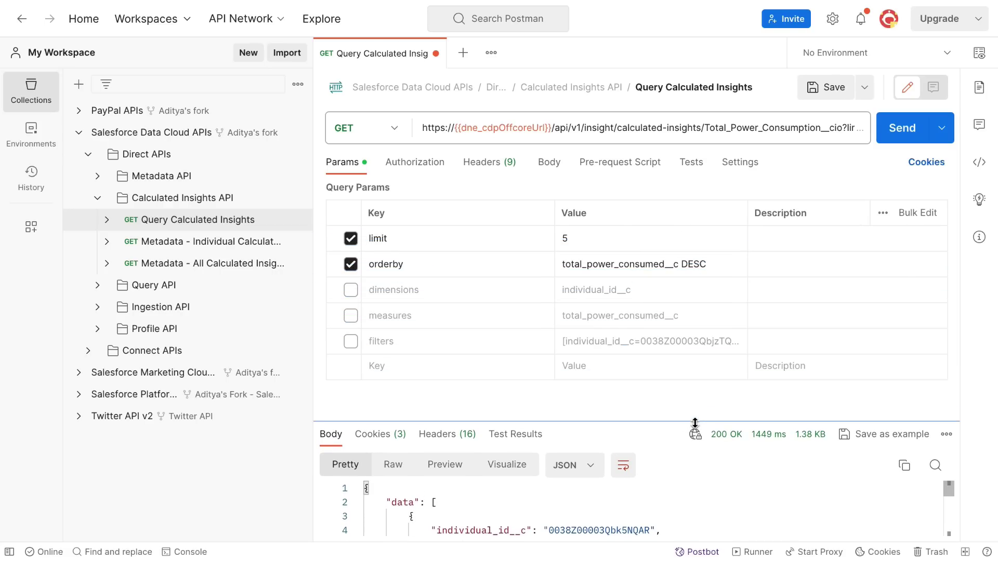
- Rerun the query with only the individual_id__c filter, returning one record with 3088 consumed
left_click(351, 238)
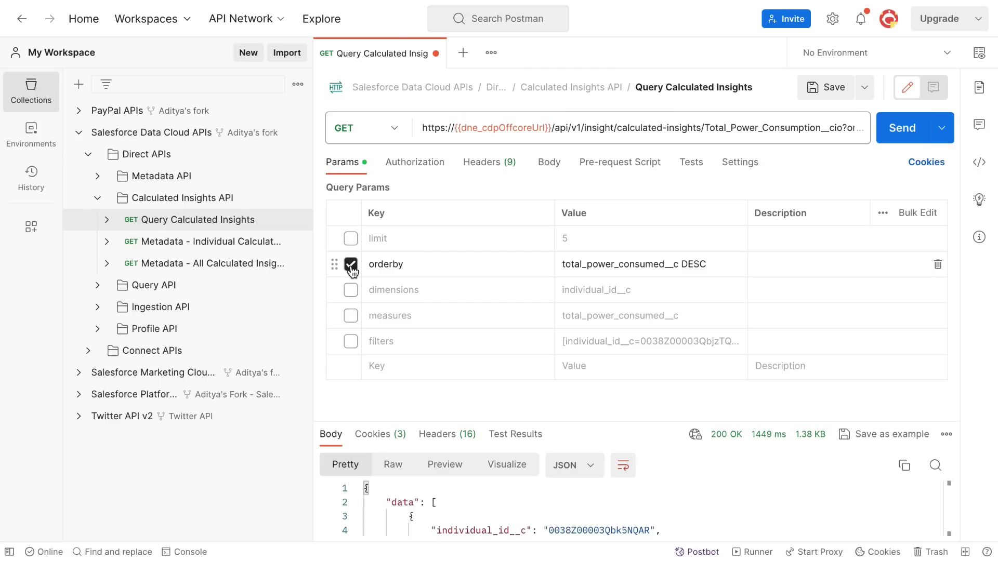
left_click(352, 266)
left_click(351, 343)
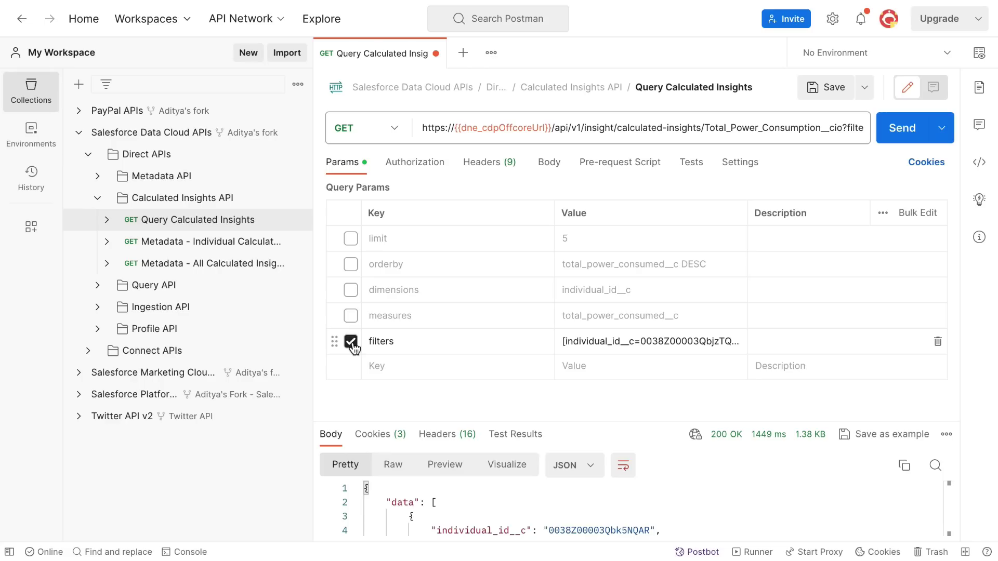
left_click(901, 131)
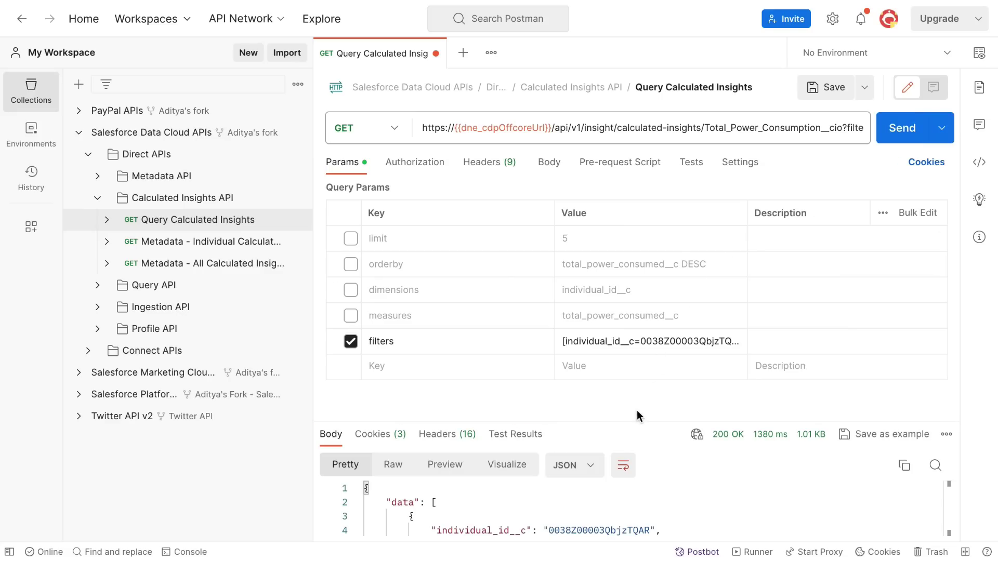
left_click_drag(635, 421, 628, 252)
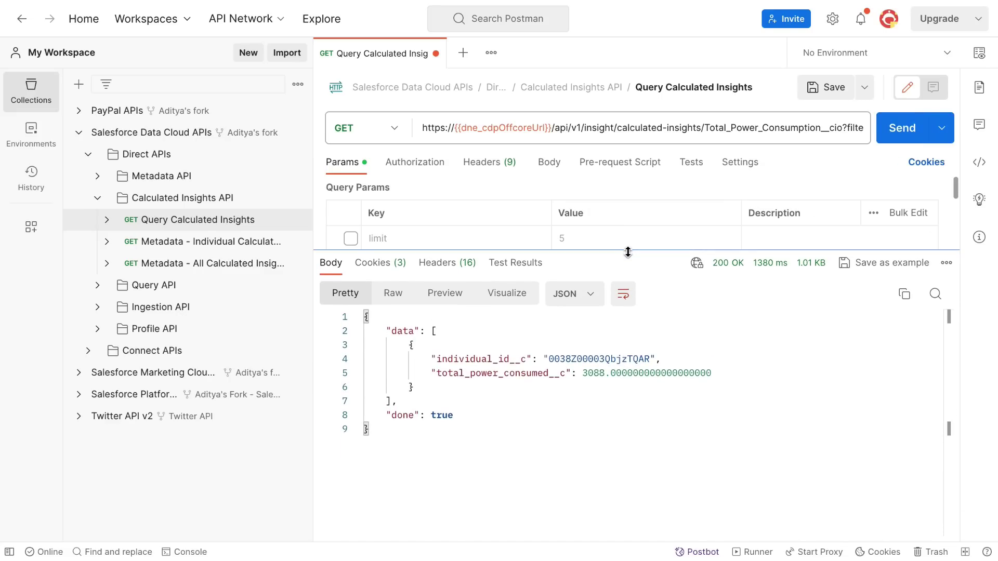